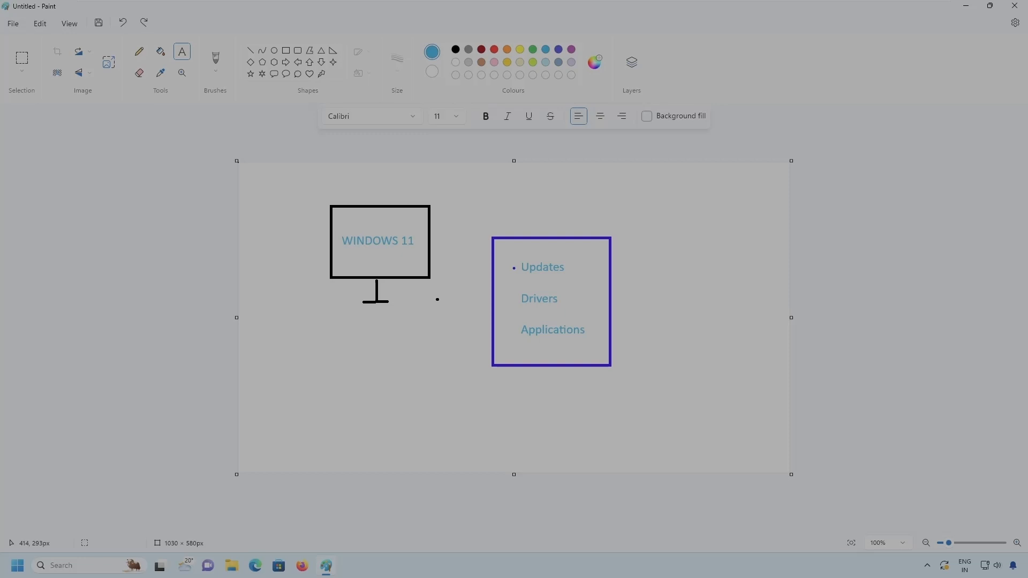
{"action": "mouse_move", "coordinate": [514, 268]}
{"action": "left_mouse_down"}
{"action": "mouse_move", "coordinate": [409, 264]}
{"action": "mouse_move", "coordinate": [425, 261]}
{"action": "left_mouse_up"}
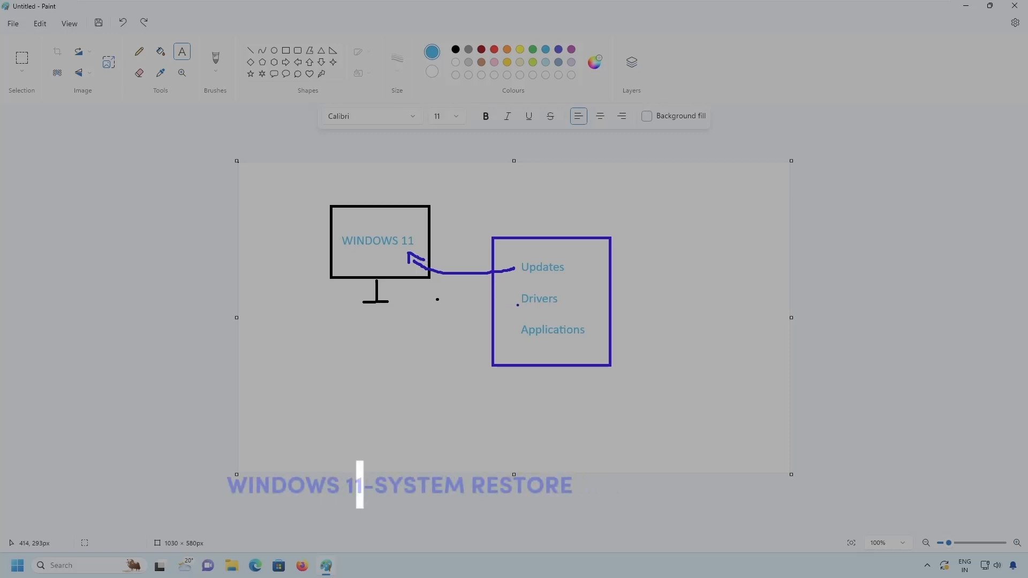
{"action": "mouse_move", "coordinate": [517, 303]}
{"action": "left_mouse_down"}
{"action": "mouse_move", "coordinate": [444, 315]}
{"action": "mouse_move", "coordinate": [394, 272]}
{"action": "mouse_move", "coordinate": [405, 272]}
{"action": "left_mouse_up"}
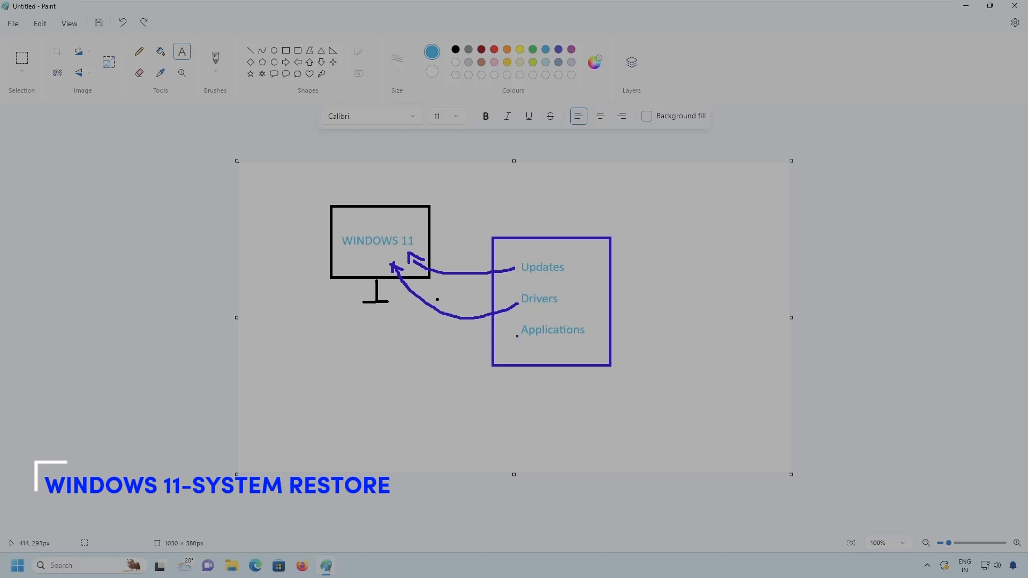
{"action": "mouse_move", "coordinate": [517, 336]}
{"action": "left_mouse_down"}
{"action": "mouse_move", "coordinate": [426, 350]}
{"action": "mouse_move", "coordinate": [378, 263]}
{"action": "mouse_move", "coordinate": [390, 267]}
{"action": "left_mouse_up"}
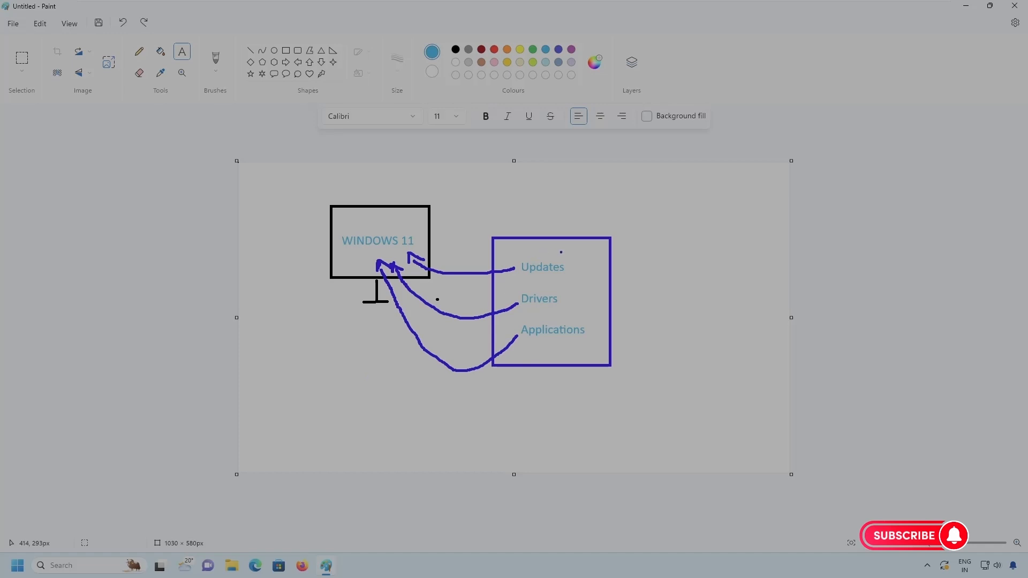
{"action": "left_click_drag", "start_coordinate": [582, 260], "coordinate": [590, 264]}
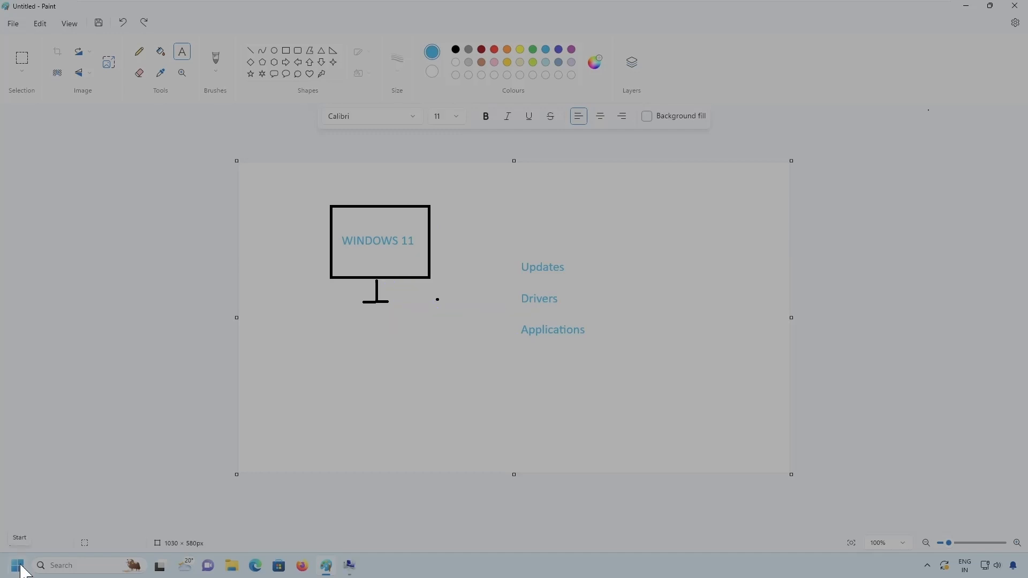
Step: Search Windows for "systemrestor" and open the Recovery control panel
{"action": "left_click", "coordinate": [18, 565]}
{"action": "left_click", "coordinate": [134, 187]}
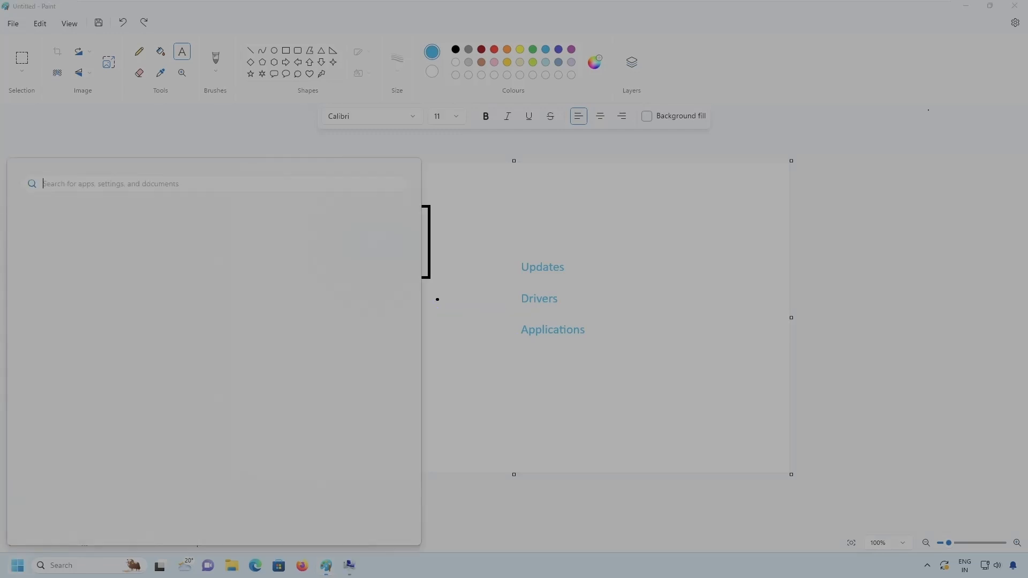
{"action": "type", "text": "system"}
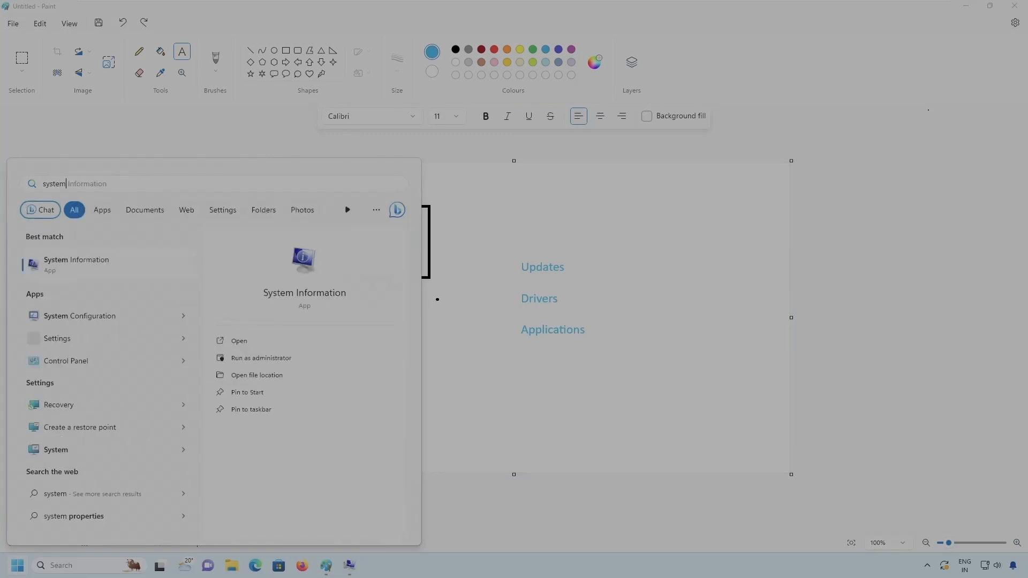
{"action": "type", "text": "restor"}
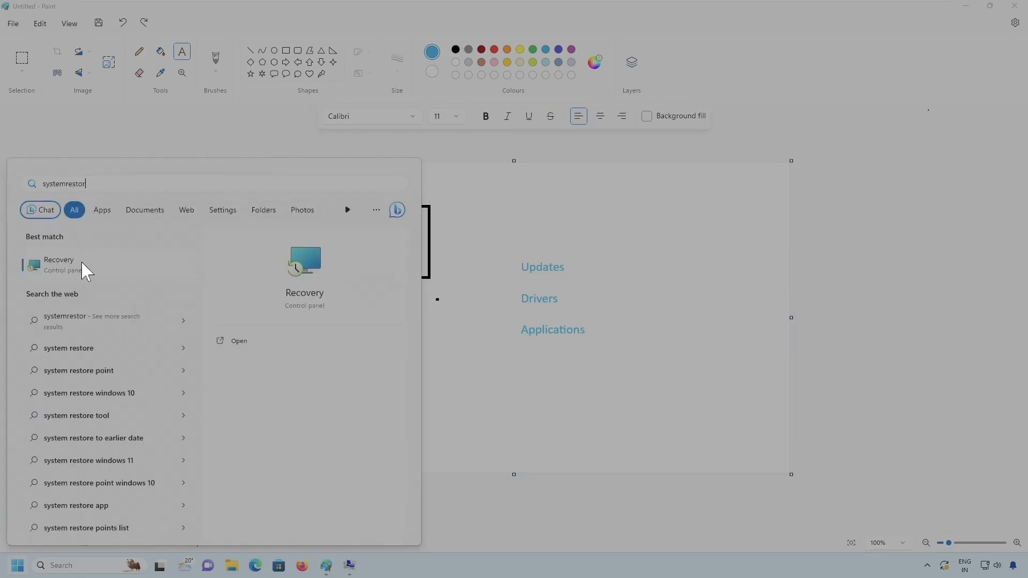
{"action": "left_click", "coordinate": [617, 244]}
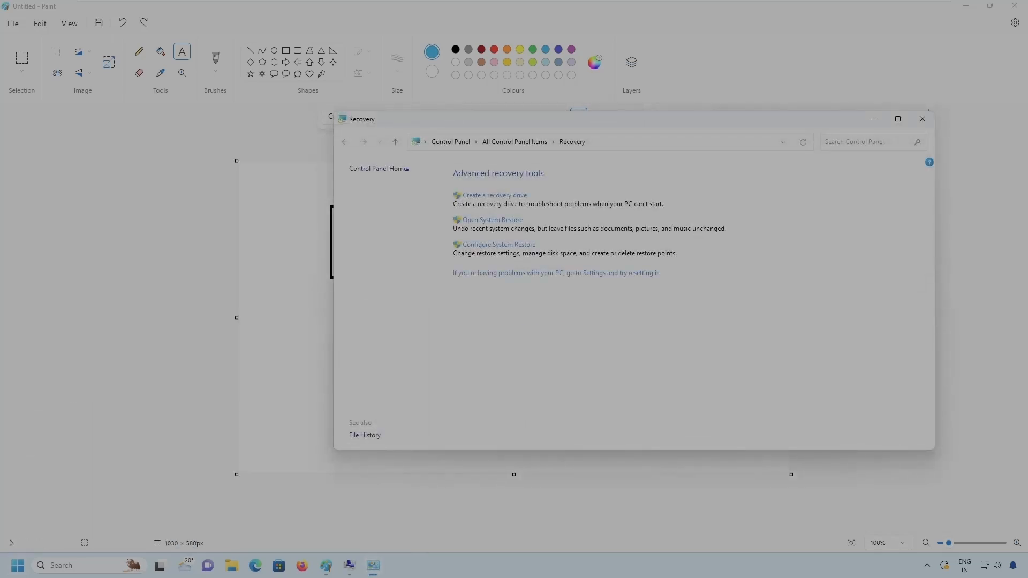
{"action": "mouse_move", "coordinate": [398, 158]}
{"action": "left_mouse_down"}
{"action": "mouse_move", "coordinate": [799, 266]}
{"action": "mouse_move", "coordinate": [802, 303]}
{"action": "left_mouse_up"}
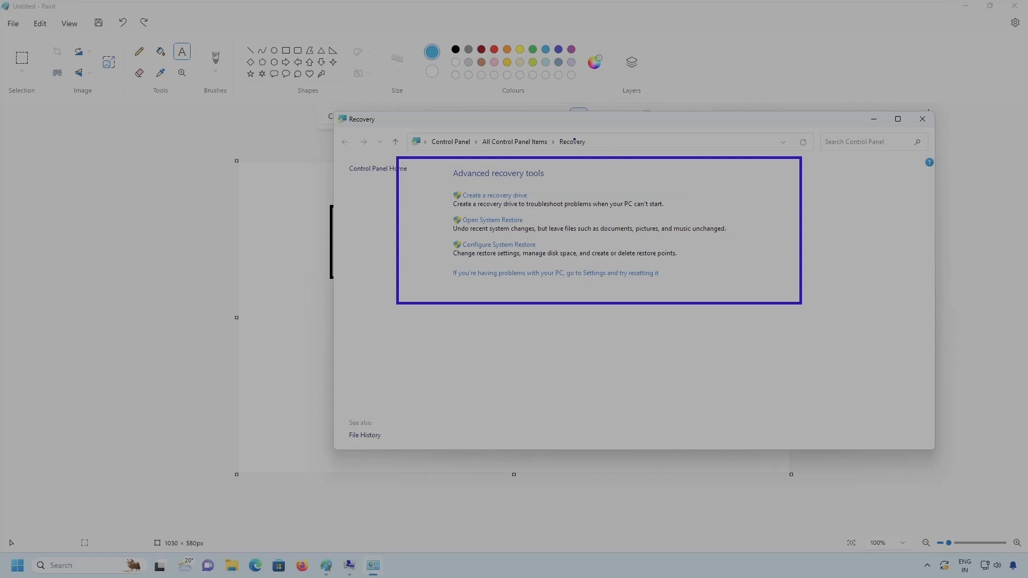
{"action": "left_click_drag", "start_coordinate": [545, 133], "coordinate": [602, 155]}
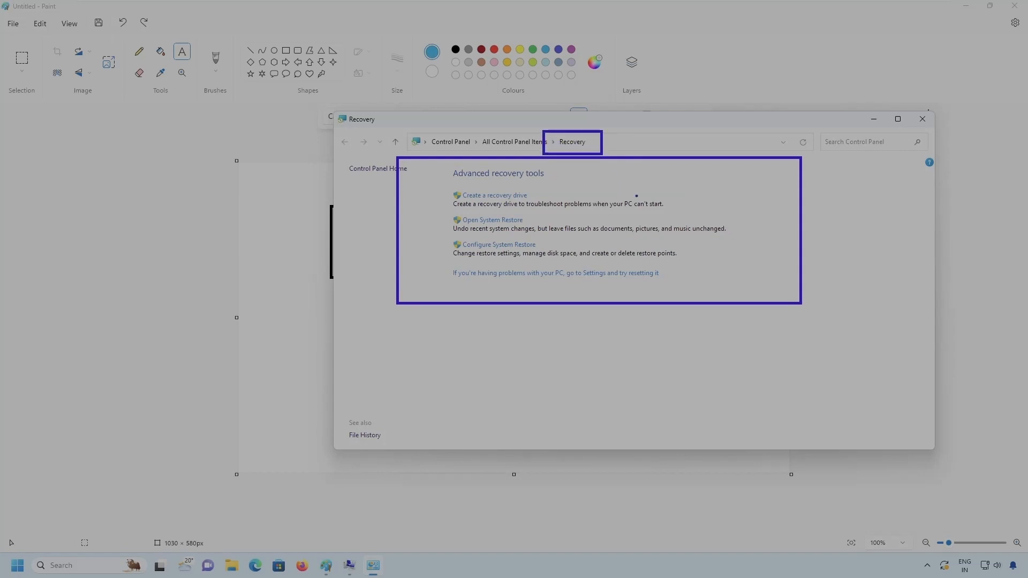
{"action": "key", "text": "Escape"}
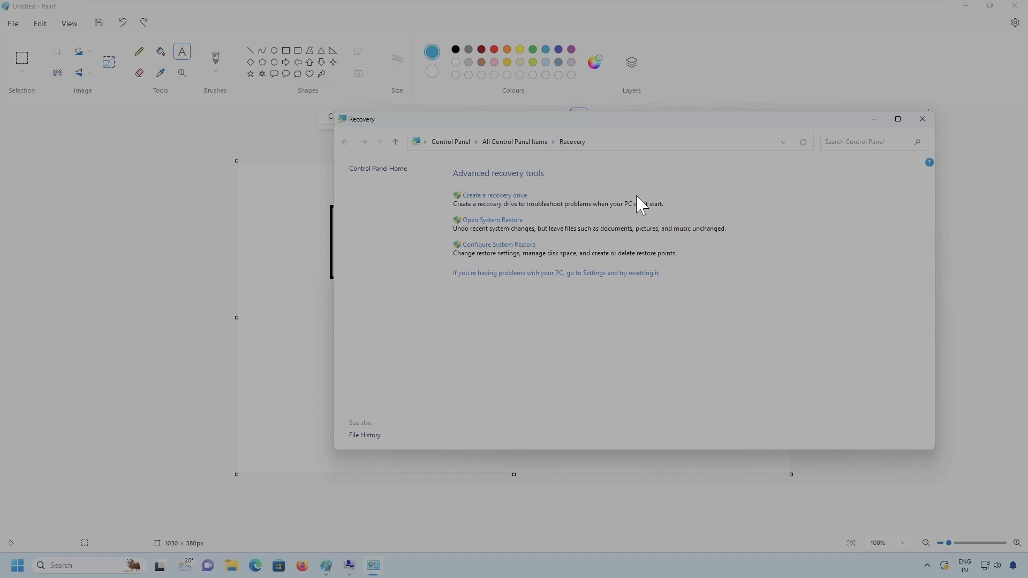
Step: Open System Restore from the advanced recovery tools to check whether it can be used, and cancel it
{"action": "left_click", "coordinate": [506, 220]}
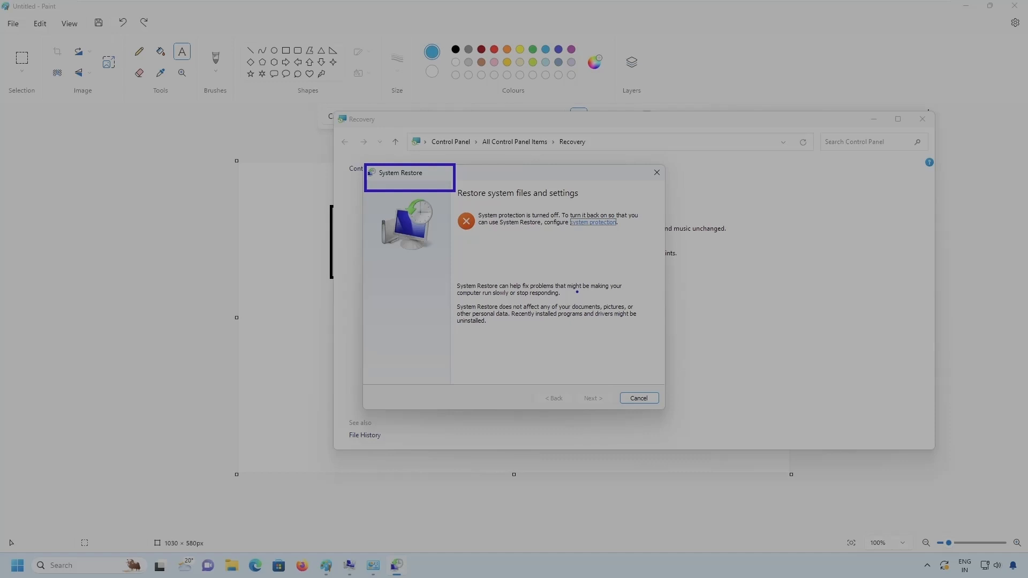
{"action": "left_click", "coordinate": [643, 399]}
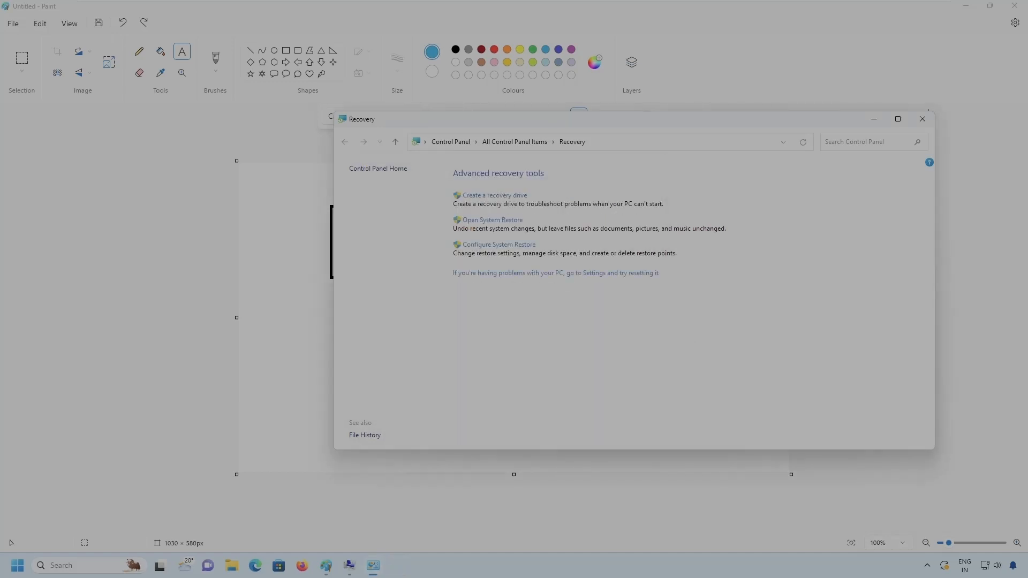
Step: Open the System Restore configuration from the advanced recovery tools
{"action": "mouse_move", "coordinate": [442, 231]}
{"action": "left_mouse_down"}
{"action": "mouse_move", "coordinate": [661, 257]}
{"action": "mouse_move", "coordinate": [712, 299]}
{"action": "left_mouse_up"}
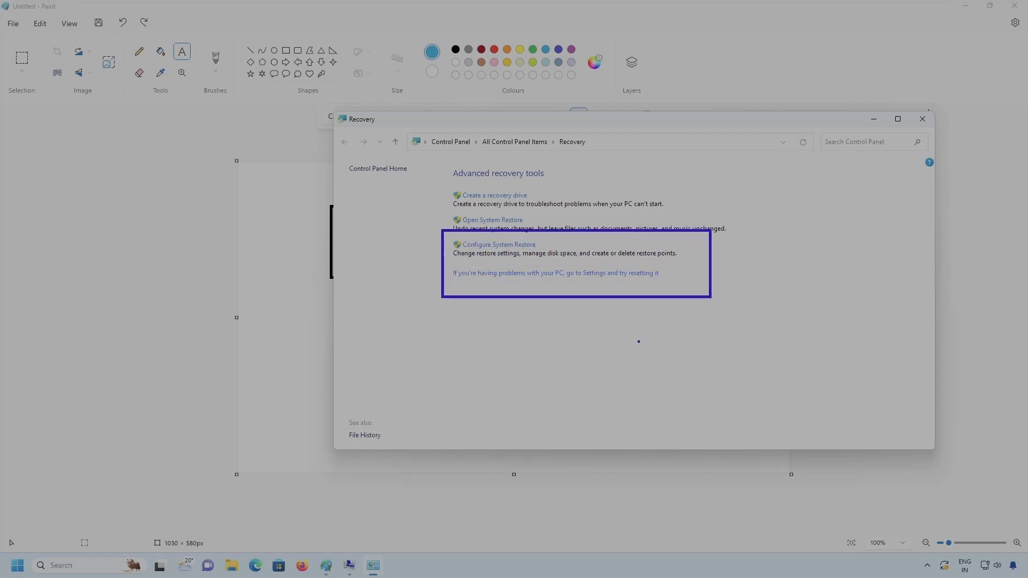
{"action": "key", "text": "Escape"}
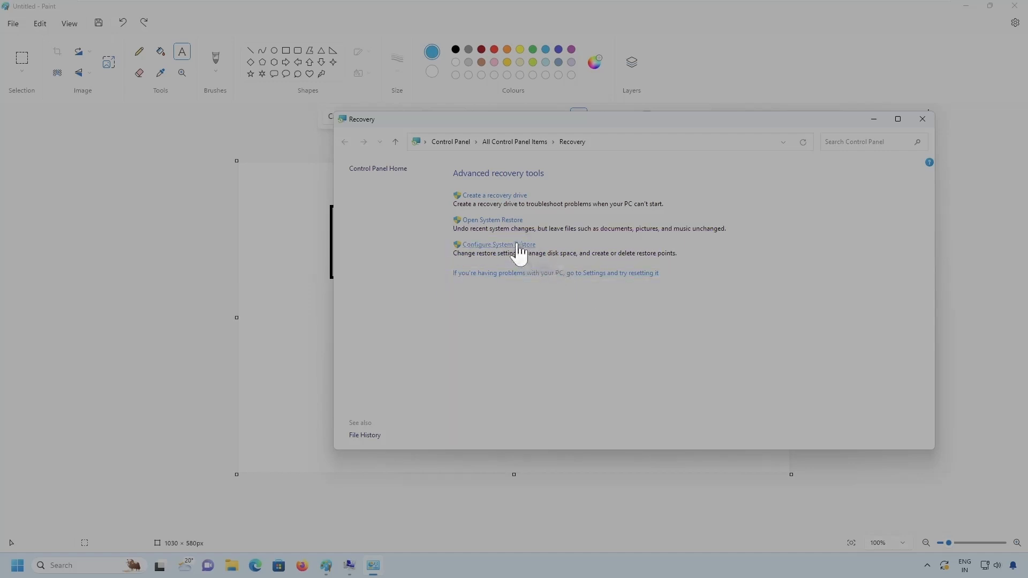
{"action": "left_click", "coordinate": [520, 252]}
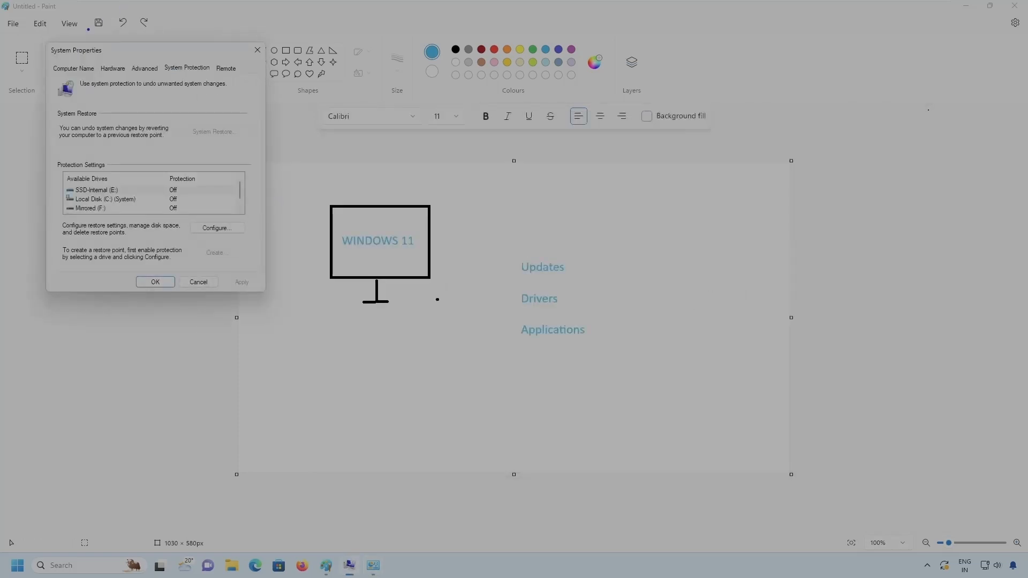
{"action": "left_click_drag", "start_coordinate": [153, 57], "coordinate": [222, 79]}
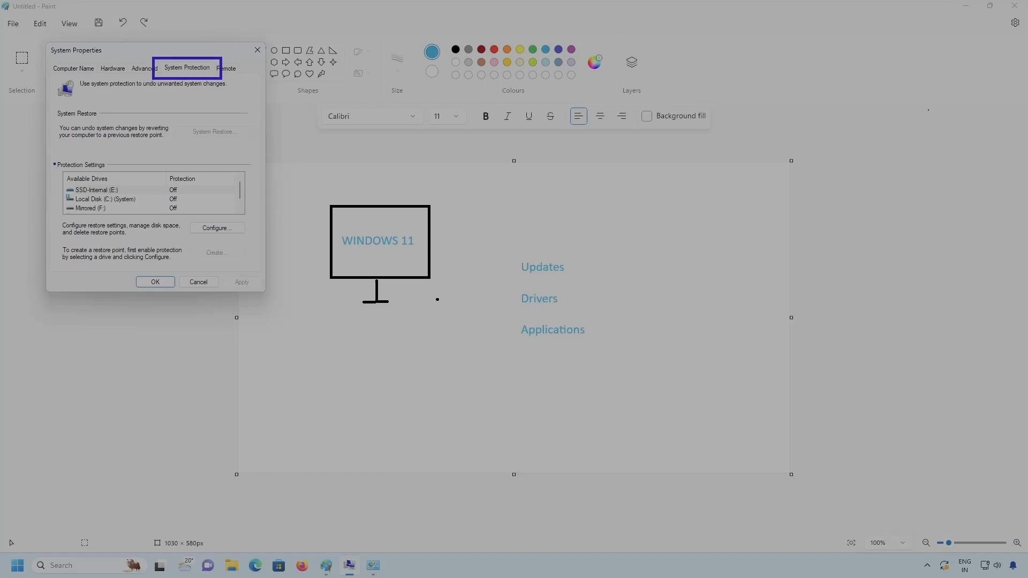
{"action": "mouse_move", "coordinate": [54, 164]}
{"action": "left_mouse_down"}
{"action": "mouse_move", "coordinate": [146, 177]}
{"action": "mouse_move", "coordinate": [170, 214]}
{"action": "mouse_move", "coordinate": [165, 230]}
{"action": "left_mouse_up"}
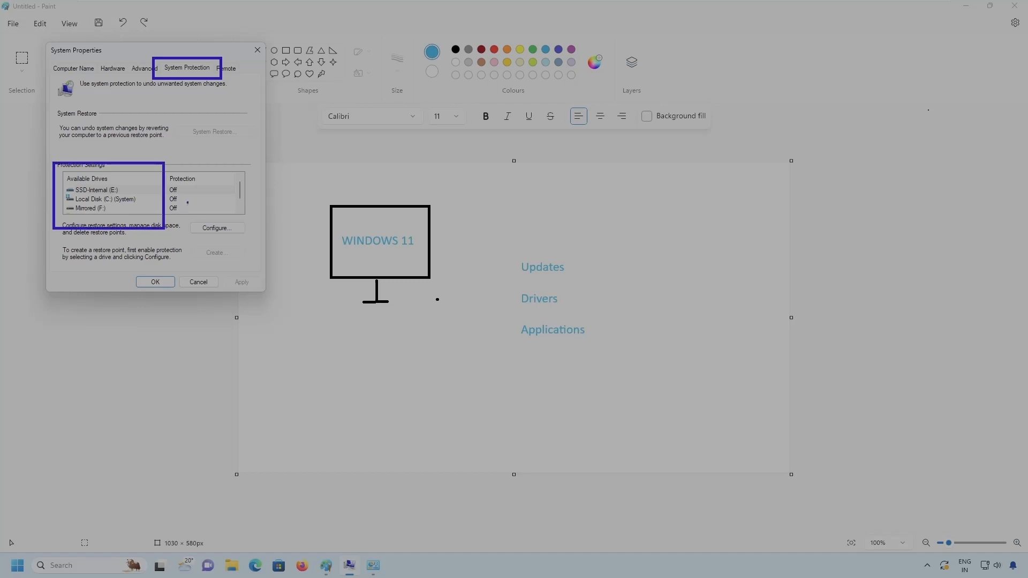
{"action": "left_click_drag", "start_coordinate": [184, 198], "coordinate": [204, 176]}
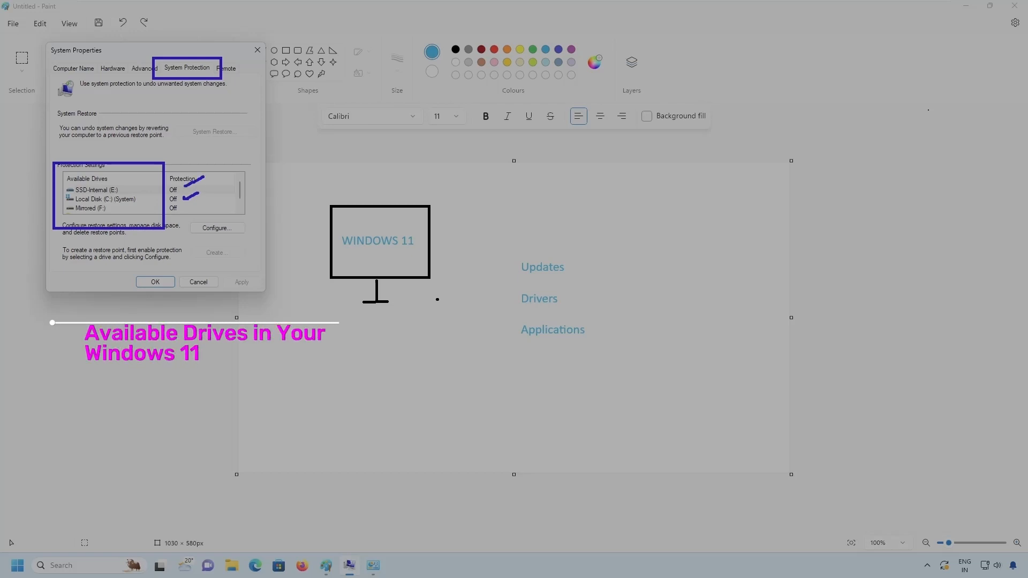
{"action": "left_click_drag", "start_coordinate": [183, 209], "coordinate": [203, 201]}
{"action": "left_click_drag", "start_coordinate": [142, 200], "coordinate": [152, 191]}
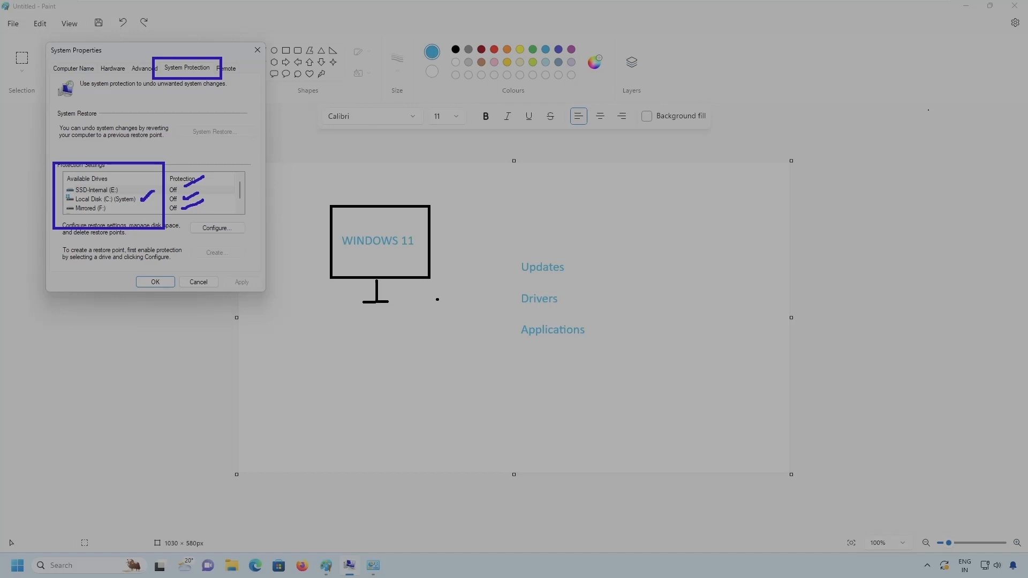
{"action": "key", "text": "Escape"}
Step: Configure protection for Local Disk (C:) (System) by turning on system protection in its restore settings
{"action": "left_click", "coordinate": [137, 203]}
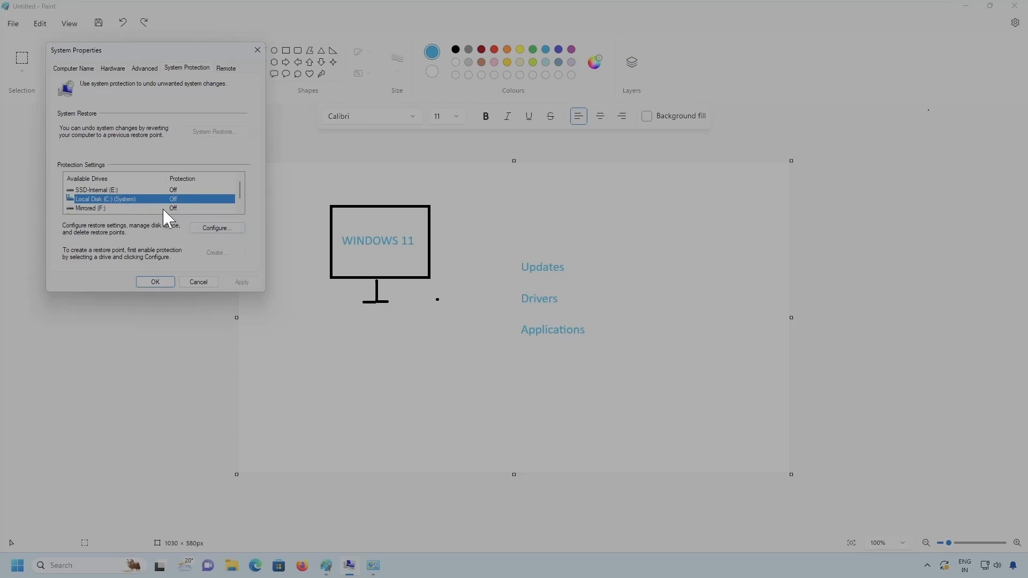
{"action": "left_click", "coordinate": [217, 230]}
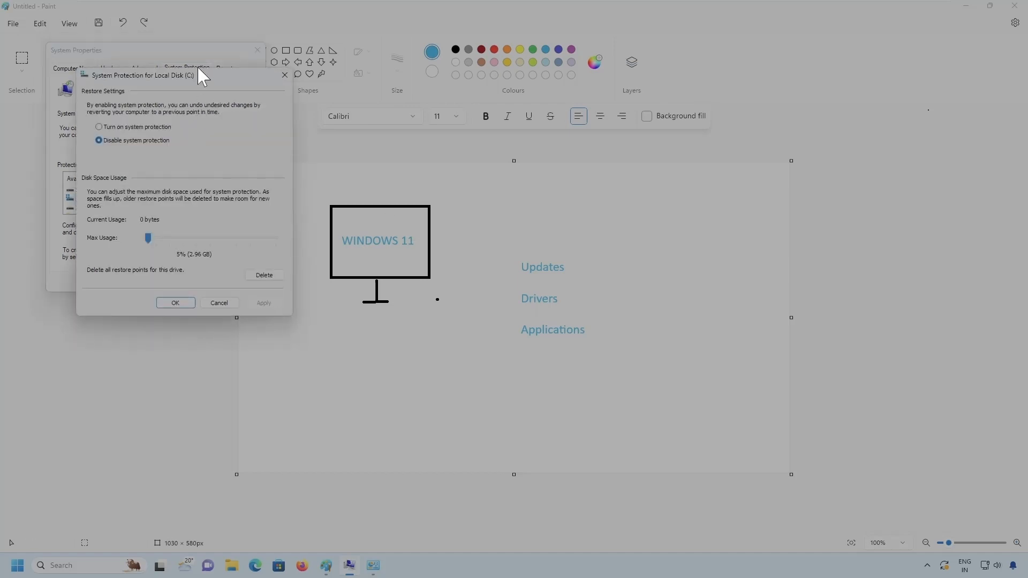
{"action": "left_click_drag", "start_coordinate": [203, 81], "coordinate": [538, 159]}
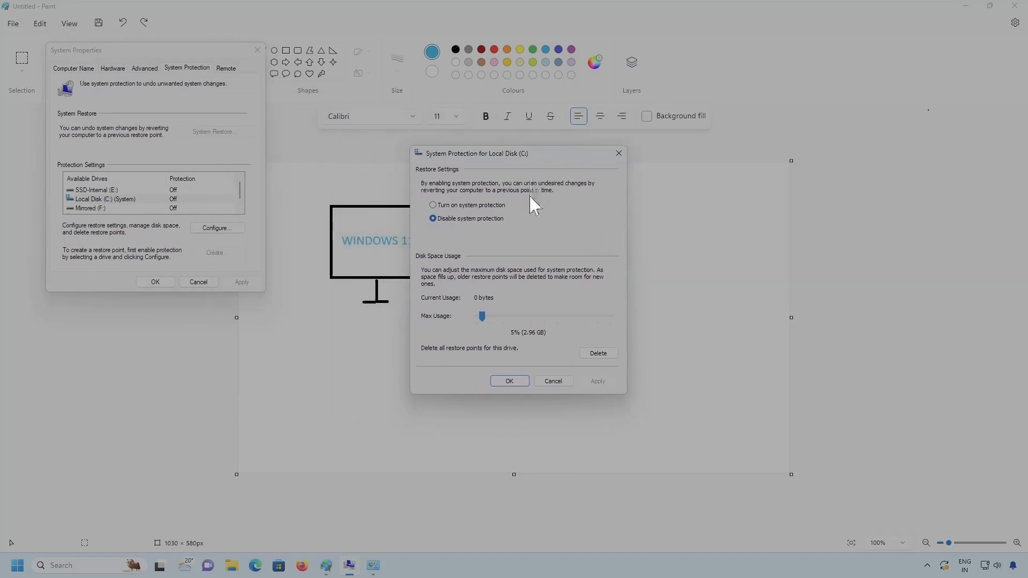
{"action": "left_click", "coordinate": [433, 204]}
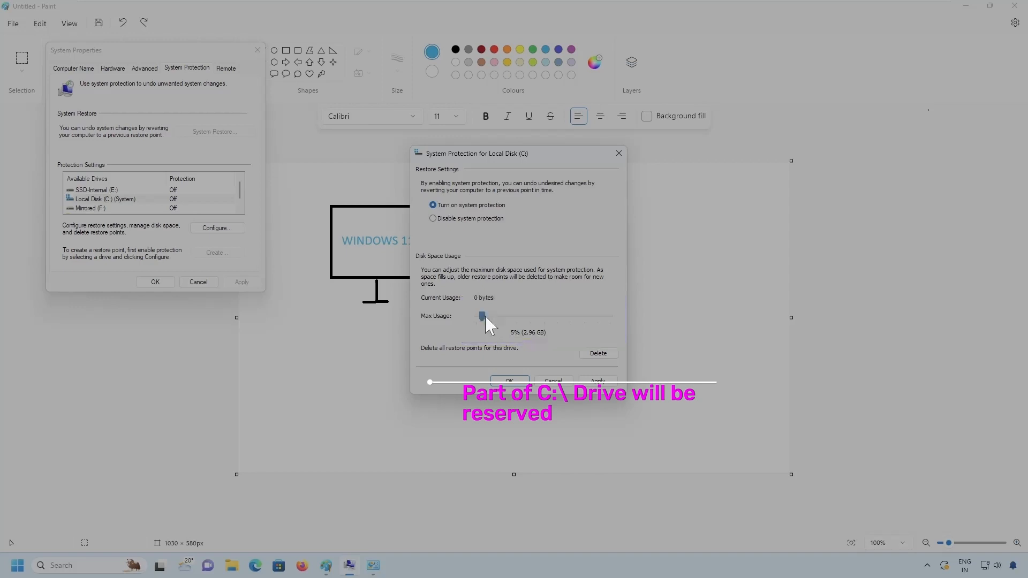
Step: Set the maximum disk space usage for drive C: to 5% (2.96 GB) and apply the protection settings
{"action": "left_click_drag", "start_coordinate": [483, 317], "coordinate": [496, 316]}
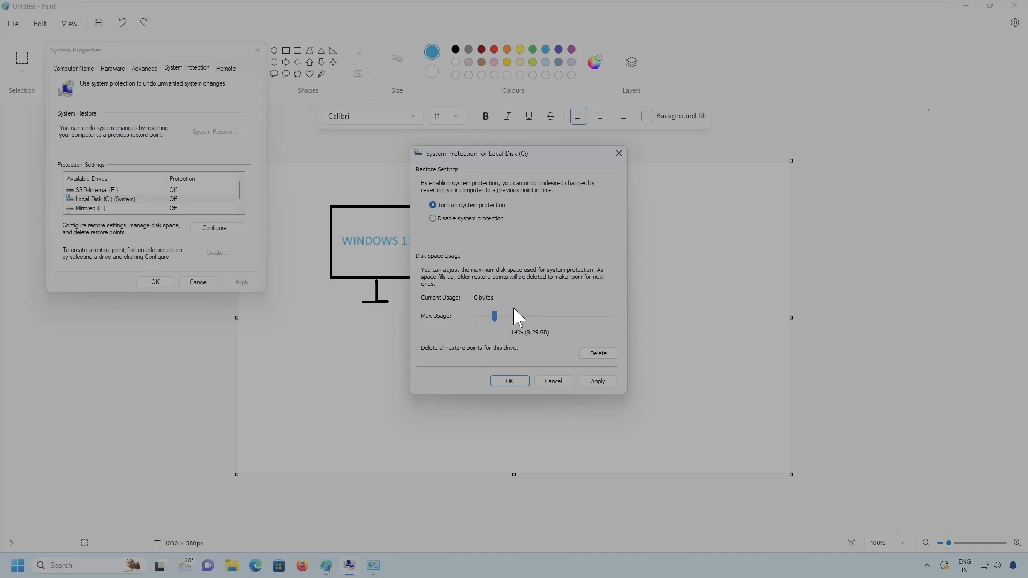
{"action": "left_click_drag", "start_coordinate": [495, 316], "coordinate": [484, 316]}
{"action": "left_click_drag", "start_coordinate": [484, 319], "coordinate": [485, 318]}
{"action": "left_click_drag", "start_coordinate": [485, 317], "coordinate": [478, 351]}
{"action": "left_click", "coordinate": [599, 381]}
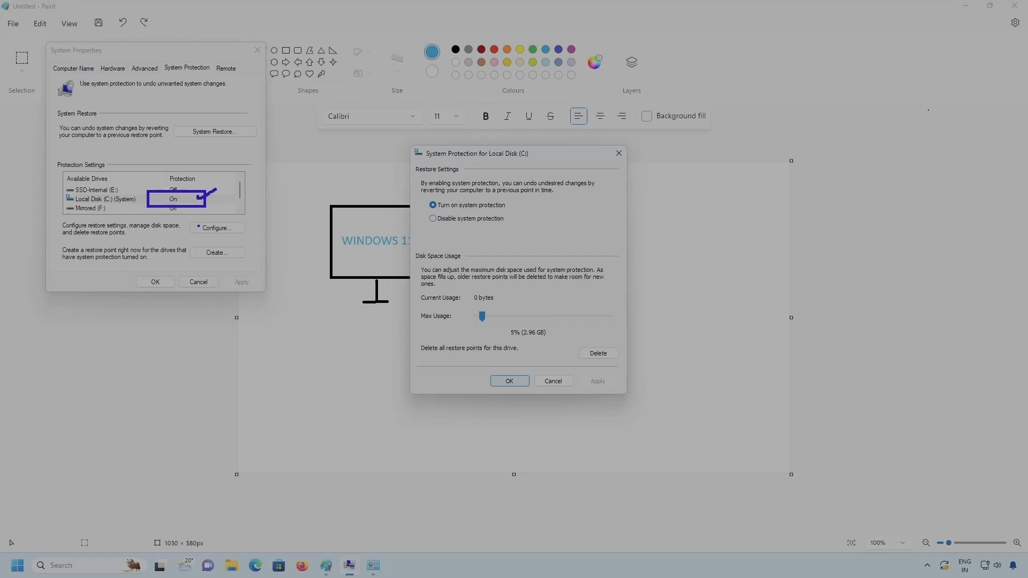
{"action": "left_click", "coordinate": [511, 381]}
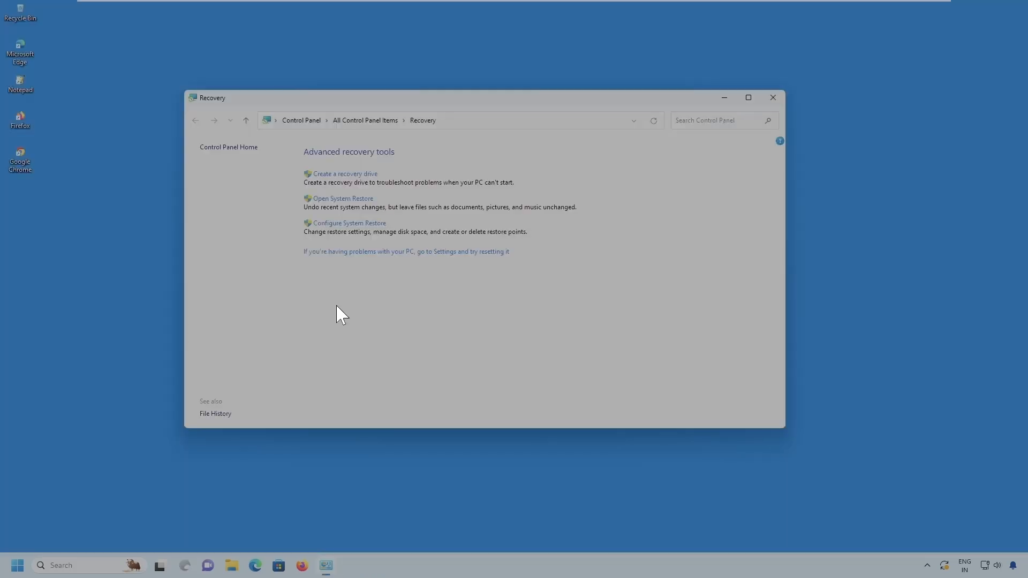
Step: From System Restore, go to the system protection settings and create a restore point described as "restore"
{"action": "left_click", "coordinate": [347, 201]}
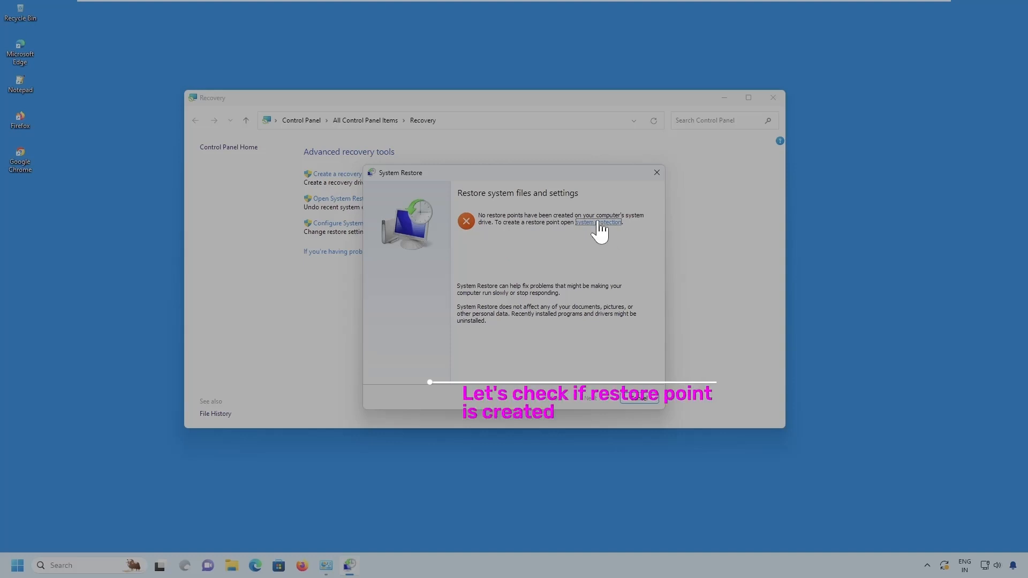
{"action": "left_click", "coordinate": [599, 222]}
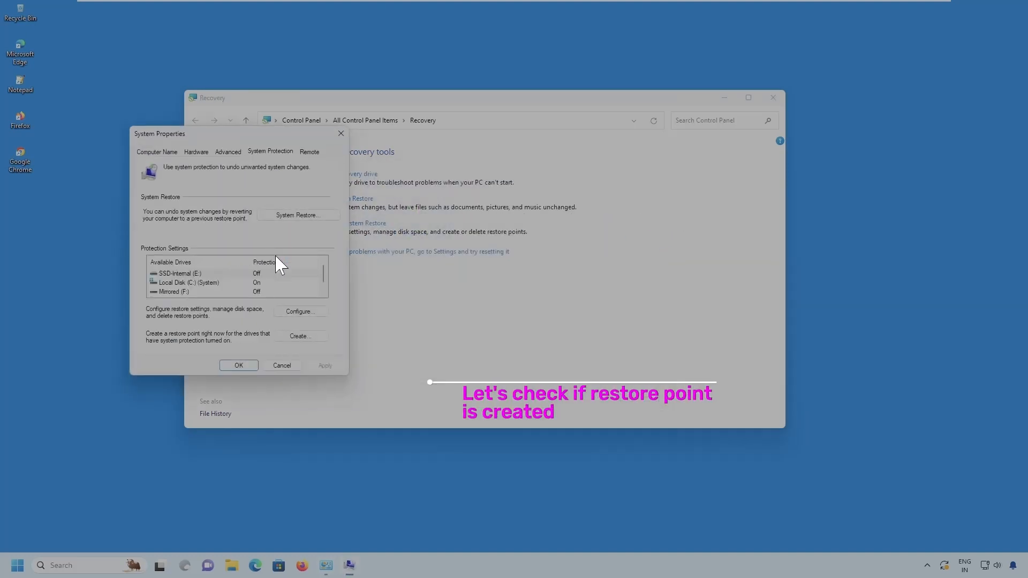
{"action": "left_click", "coordinate": [197, 284]}
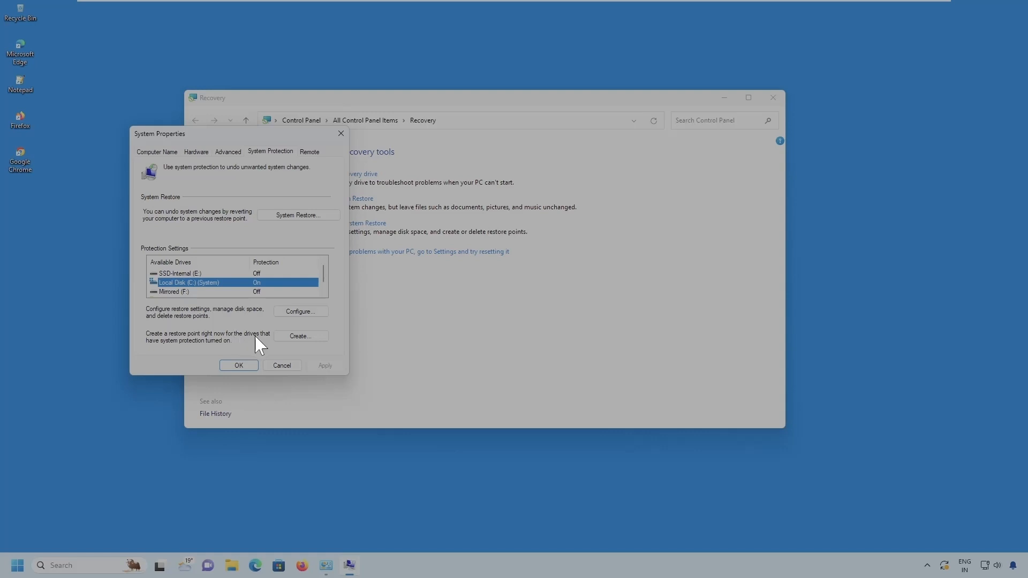
{"action": "left_click", "coordinate": [306, 338]}
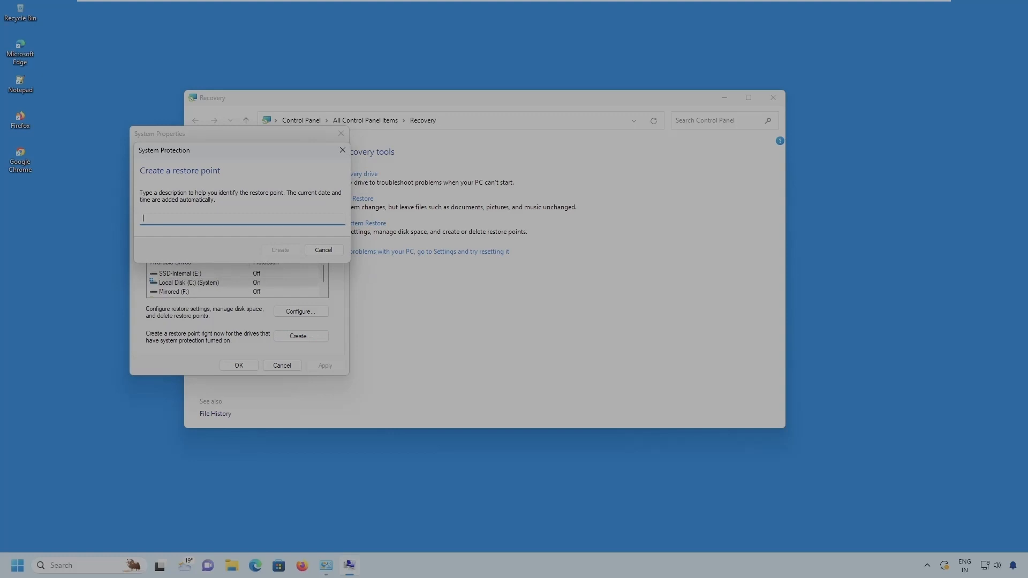
{"action": "type", "text": "restore"}
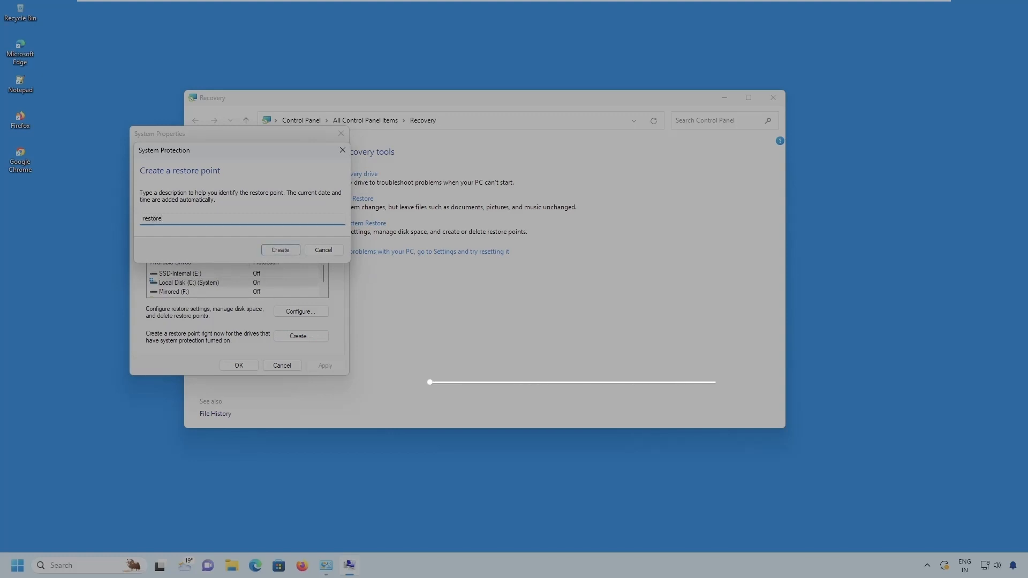
{"action": "left_click", "coordinate": [281, 250]}
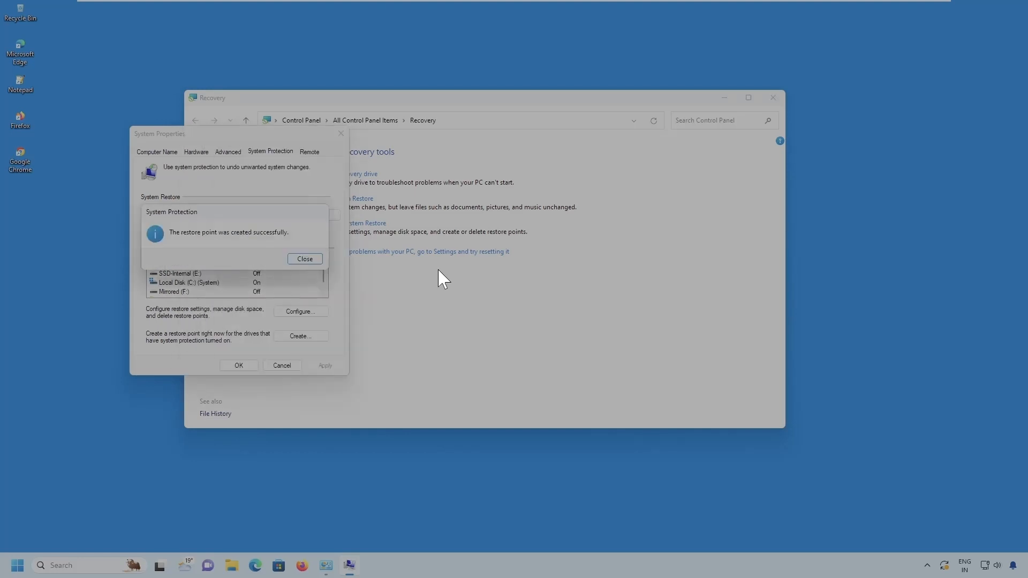
{"action": "left_click", "coordinate": [319, 259]}
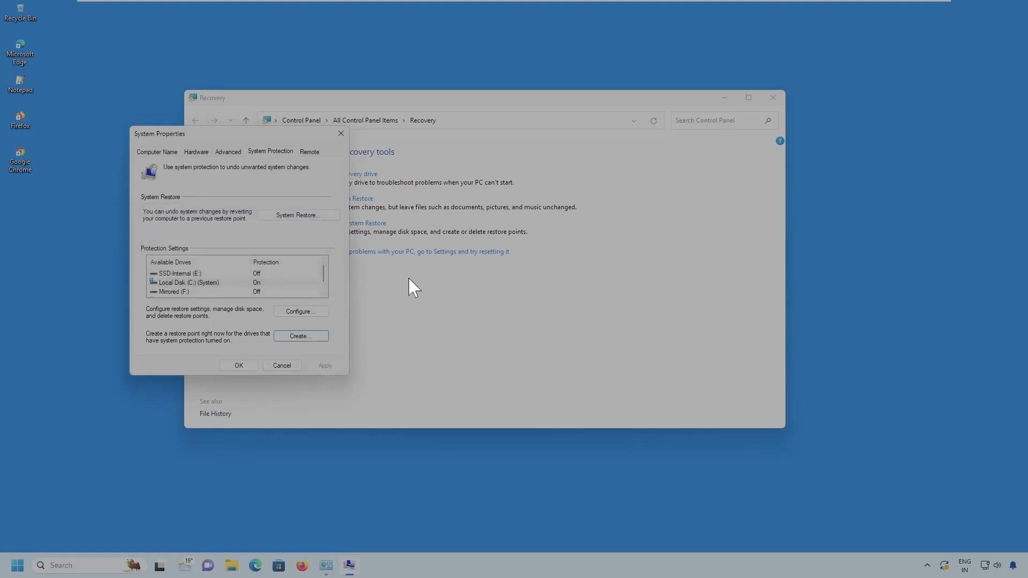
{"action": "left_click", "coordinate": [240, 365]}
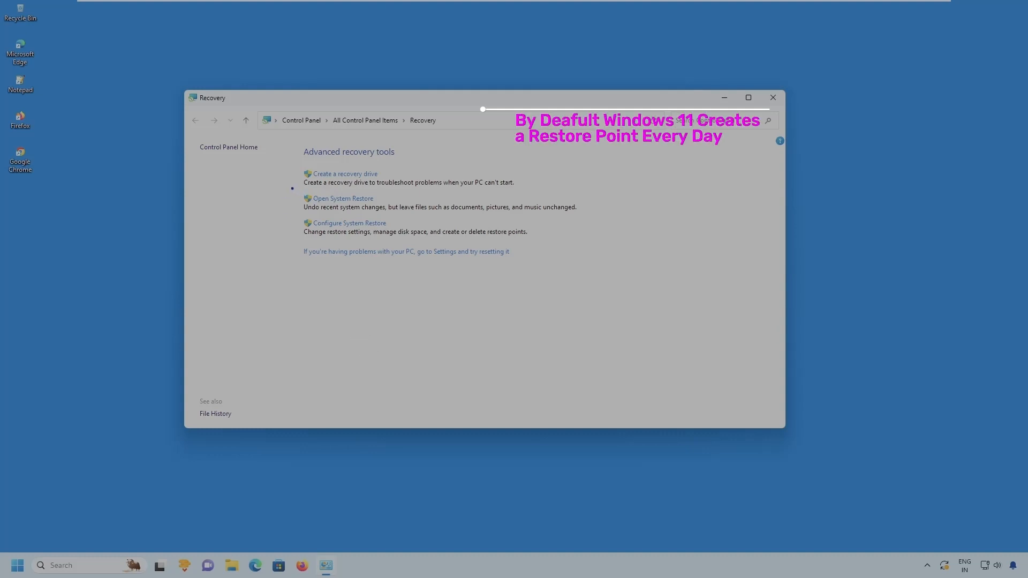
Step: Open System Restore from the advanced recovery tools and bring up the list of available restore points
{"action": "left_click", "coordinate": [356, 202]}
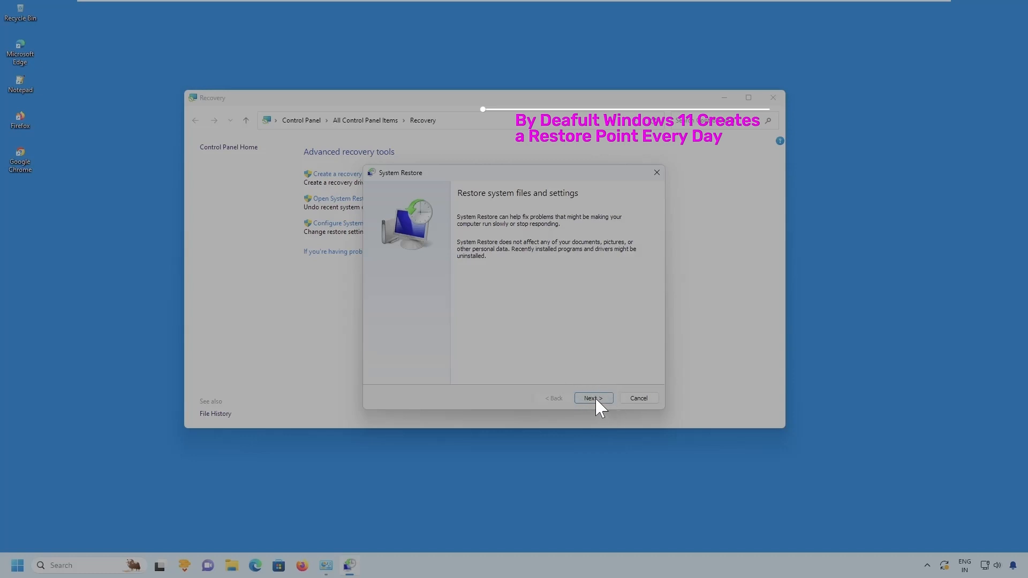
{"action": "left_click", "coordinate": [594, 399]}
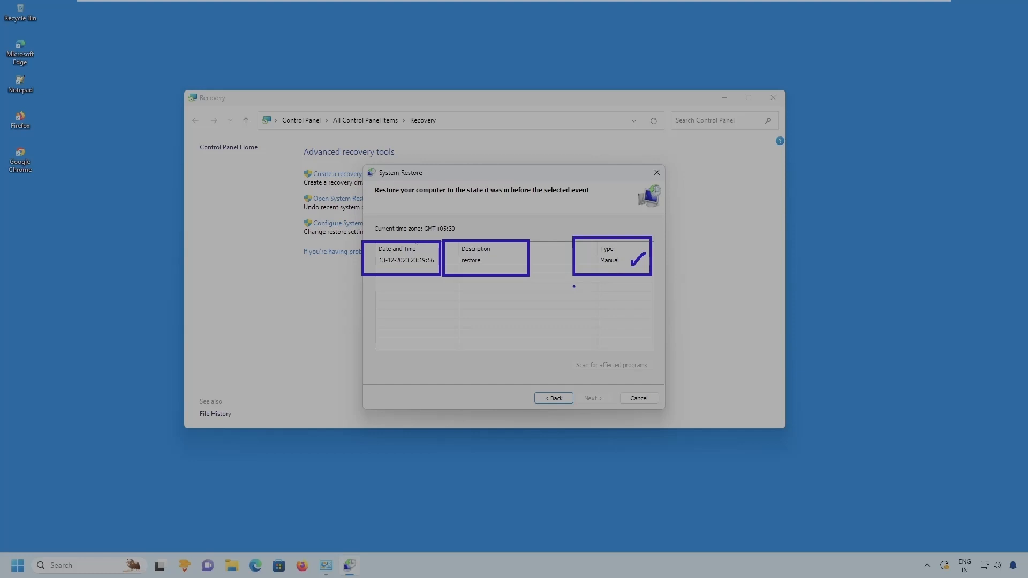
{"action": "key", "text": "Escape"}
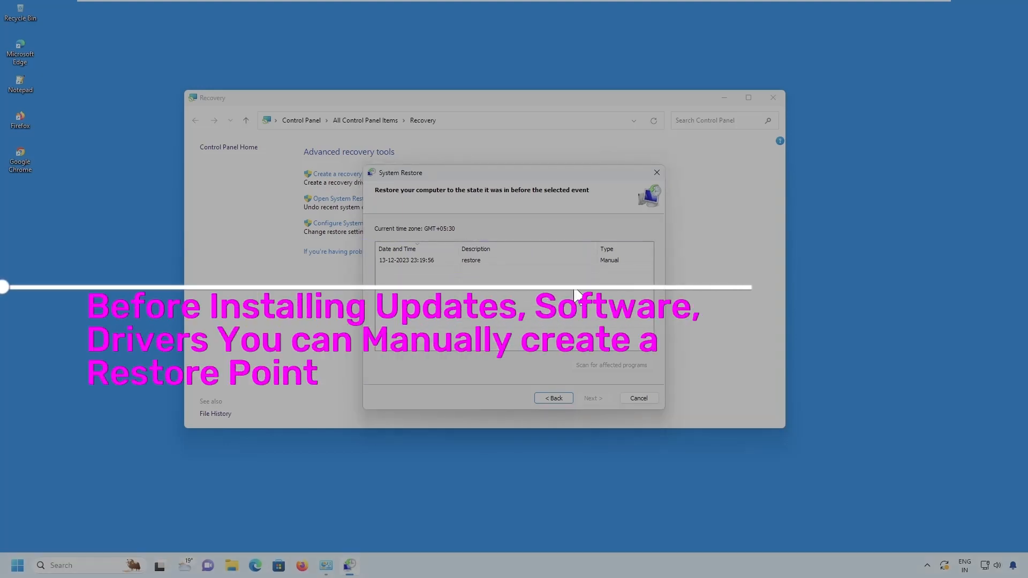
Step: In File Explorer, launch the vlc-3.0.18-win64 installer from the Mirrored (F:) drive and allow it to make changes to the device
{"action": "left_click", "coordinate": [234, 562]}
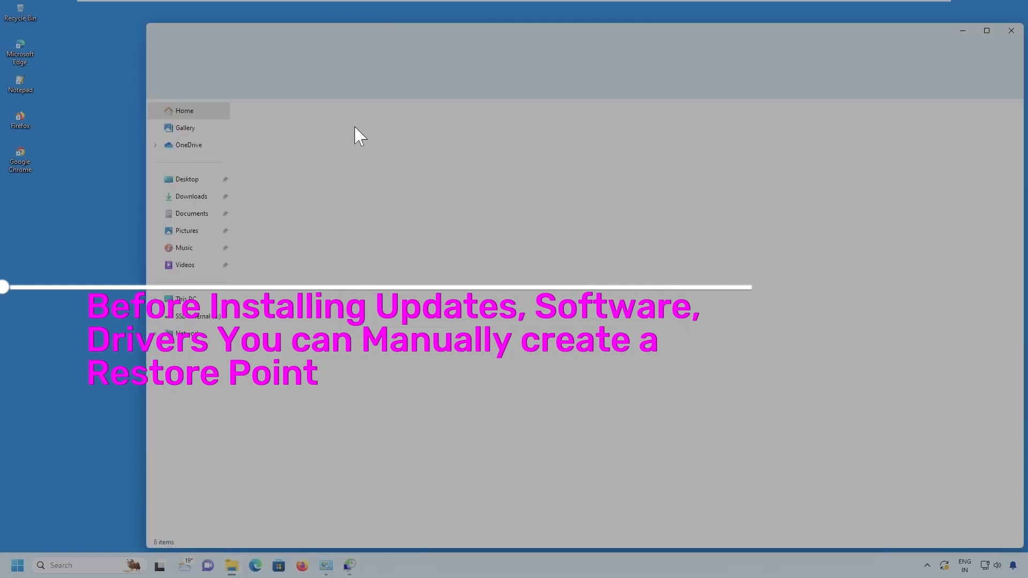
{"action": "left_click", "coordinate": [182, 299]}
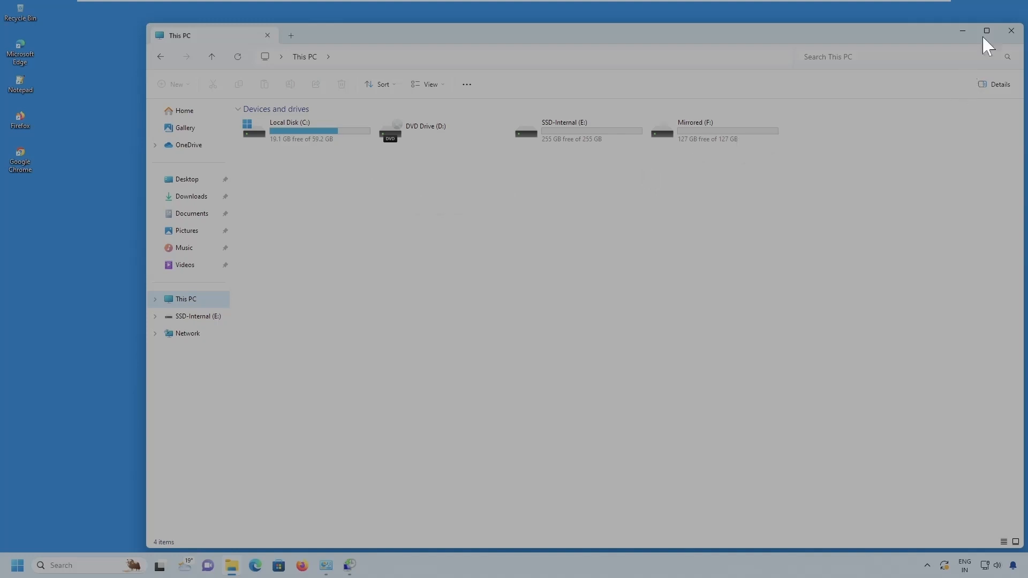
{"action": "left_click", "coordinate": [962, 31]}
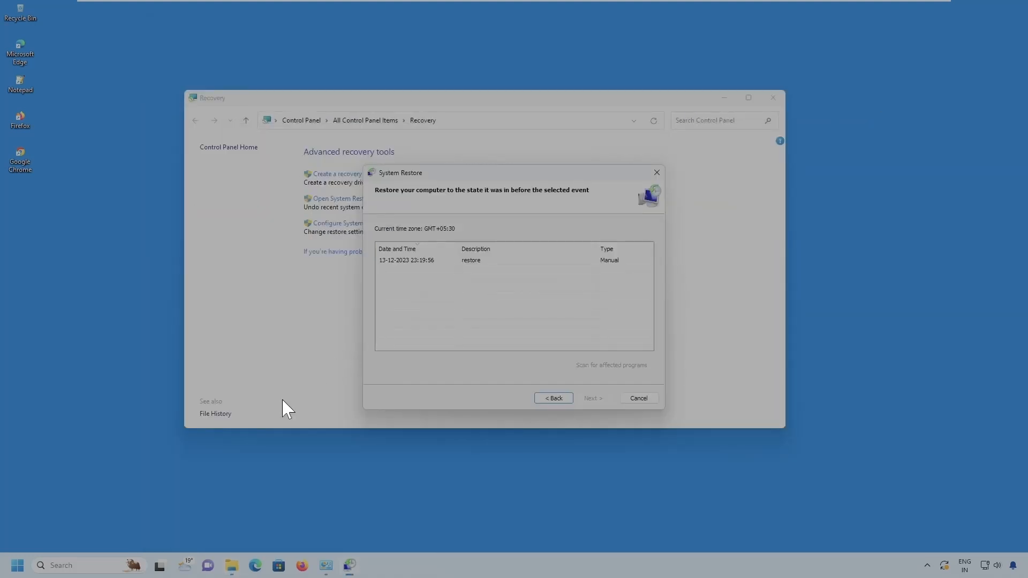
{"action": "left_click", "coordinate": [234, 565]}
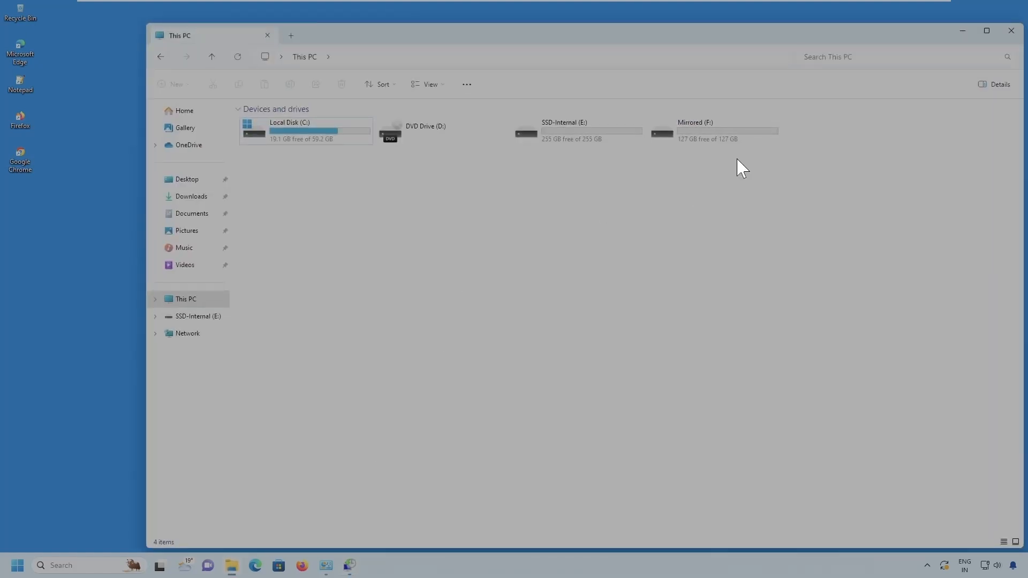
{"action": "double_click", "coordinate": [707, 137]}
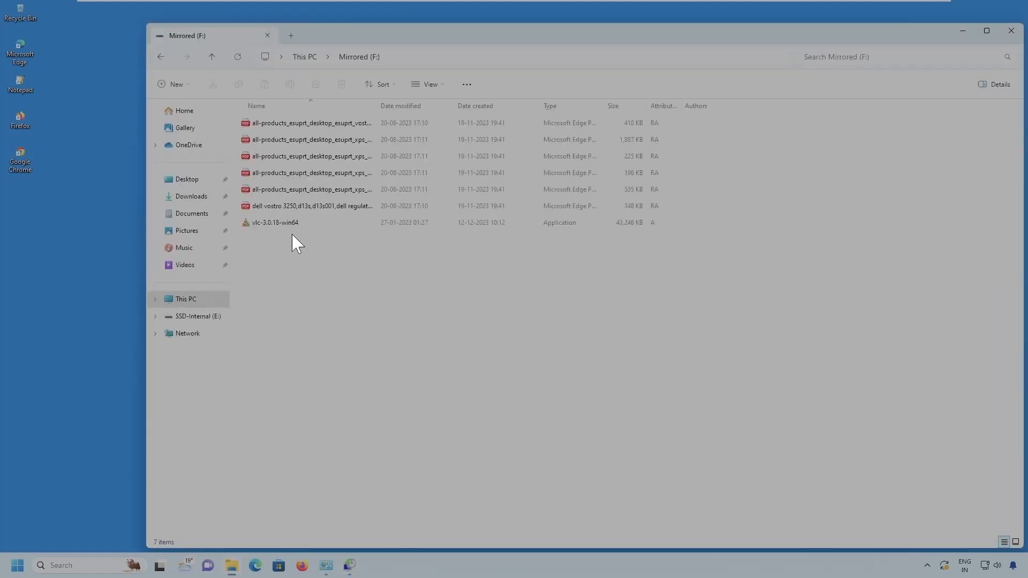
{"action": "double_click", "coordinate": [284, 223]}
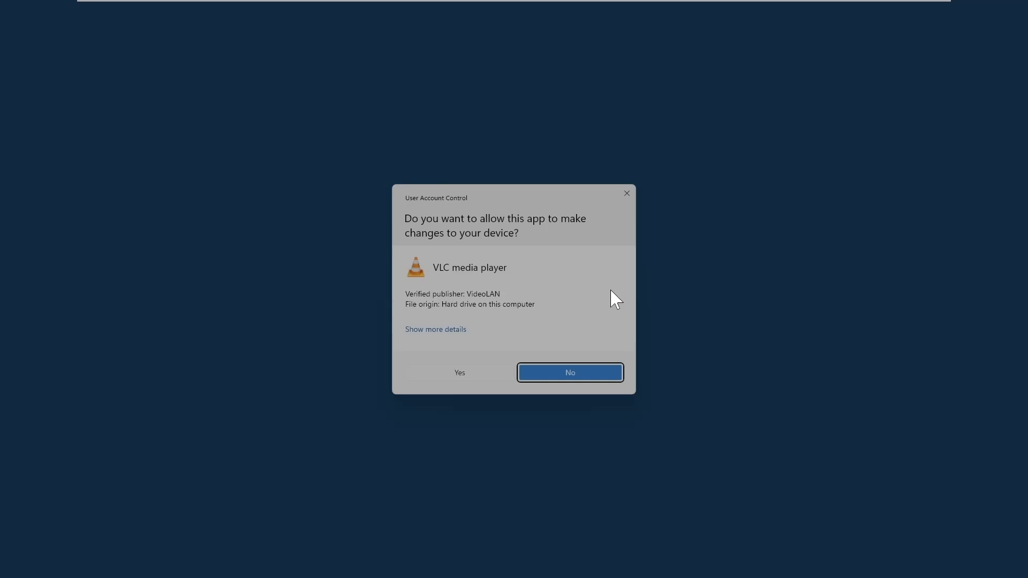
{"action": "left_click", "coordinate": [460, 374]}
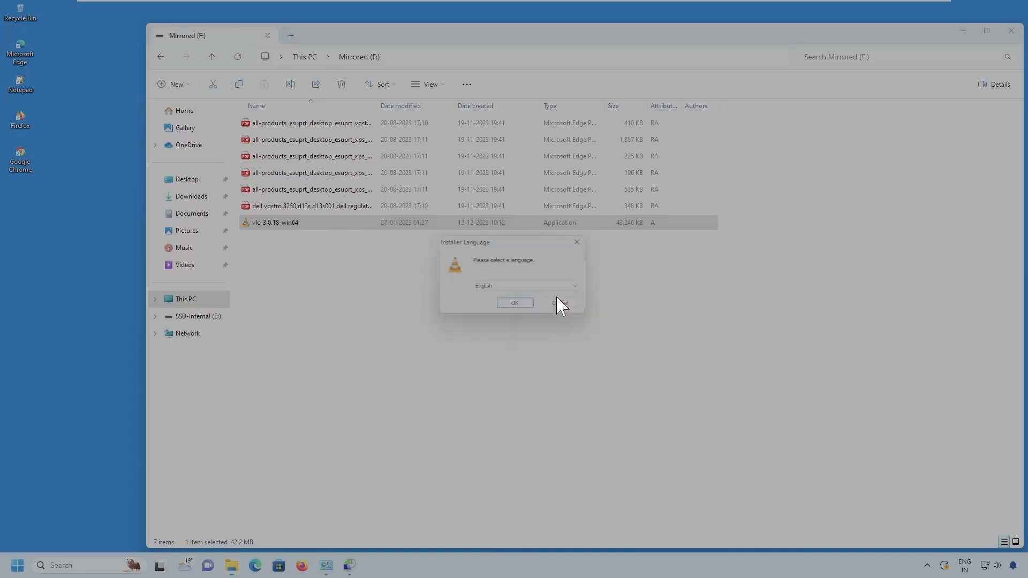
Step: Install VLC media player in English with the default components into C:\Program Files\VideoLAN\VLC
{"action": "left_click", "coordinate": [524, 308]}
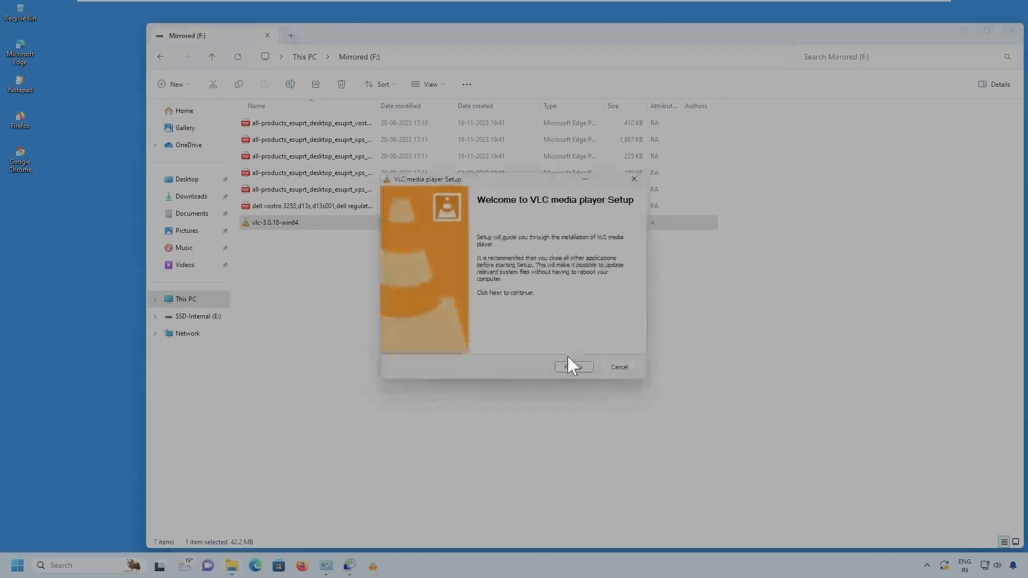
{"action": "left_click", "coordinate": [569, 365]}
{"action": "left_click", "coordinate": [576, 370]}
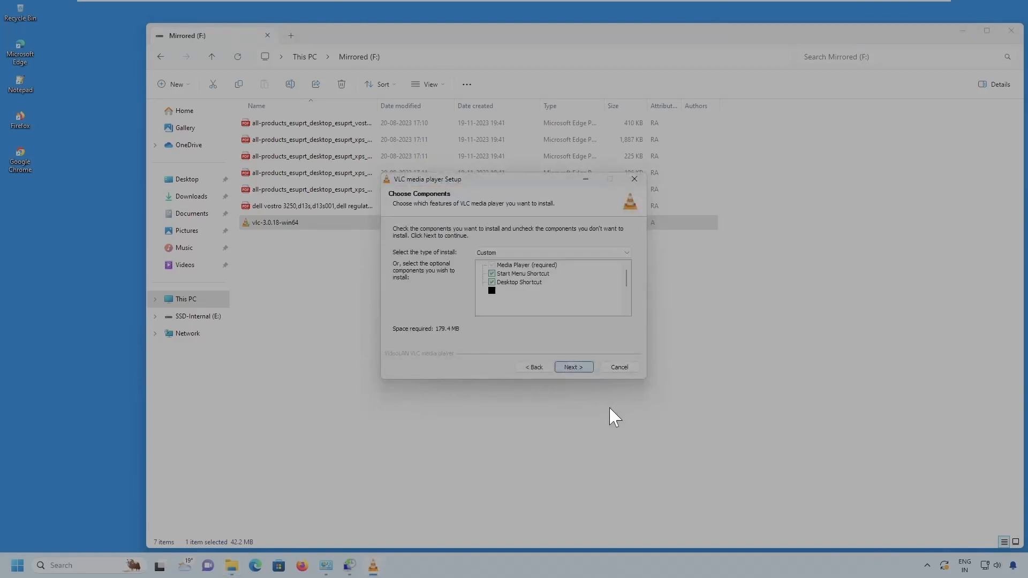
{"action": "left_click", "coordinate": [574, 367]}
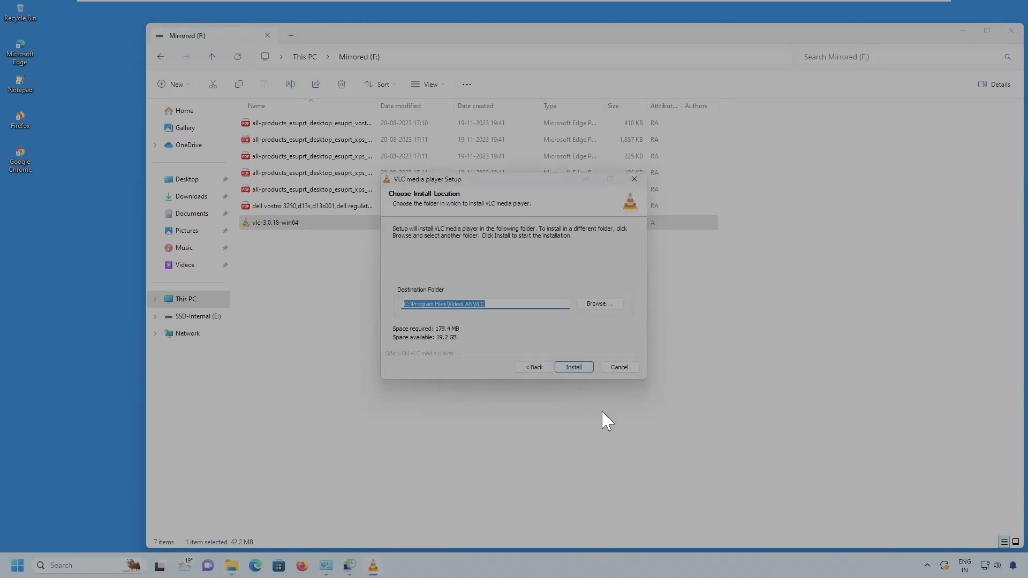
{"action": "left_click", "coordinate": [574, 367]}
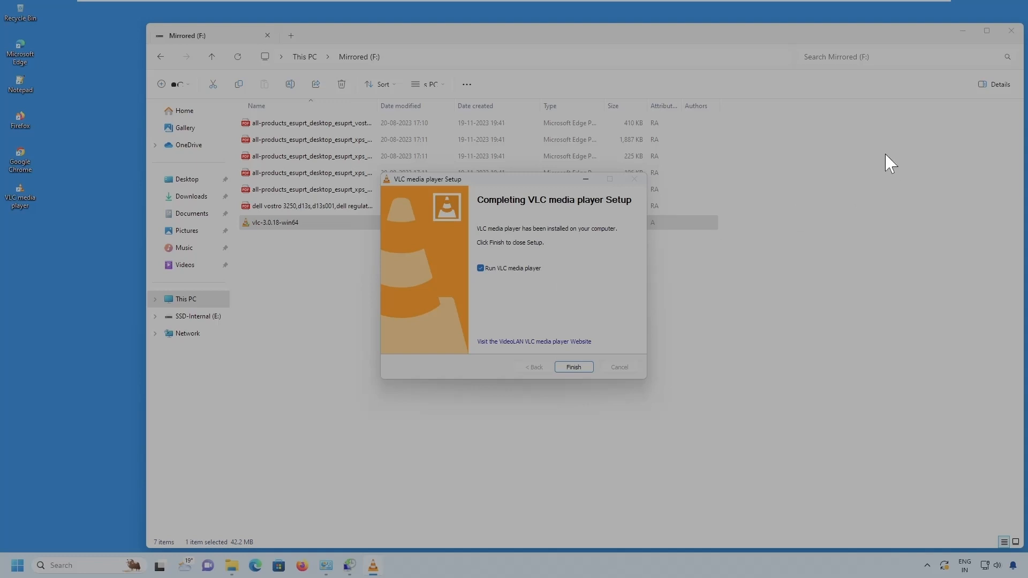
Step: Minimize File Explorer, finish the VLC setup, and close the player along with its privacy and network access policy dialog
{"action": "left_click", "coordinate": [962, 30]}
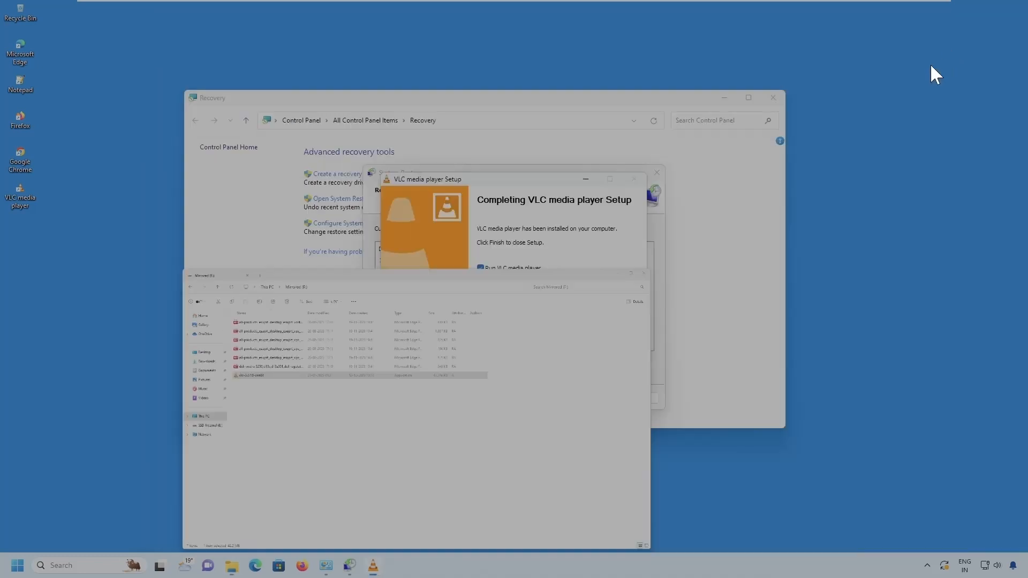
{"action": "left_click_drag", "start_coordinate": [488, 177], "coordinate": [717, 167]}
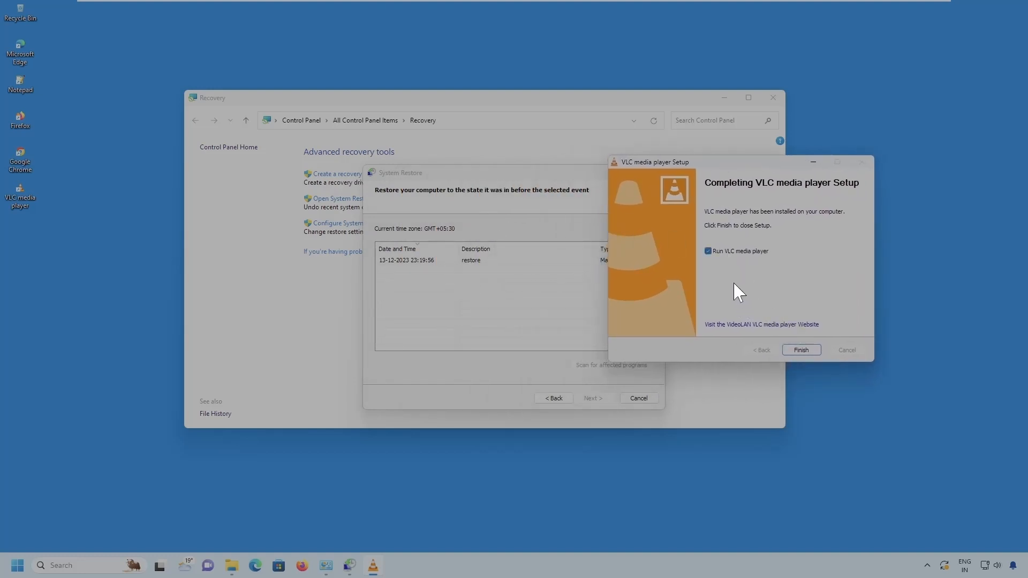
{"action": "left_click", "coordinate": [804, 349]}
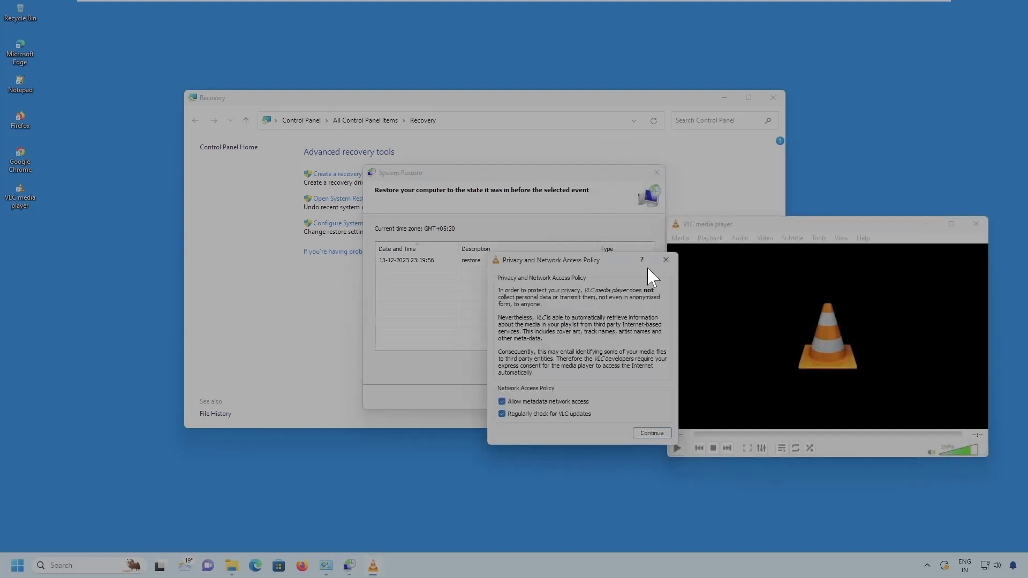
{"action": "left_click", "coordinate": [659, 258]}
{"action": "left_click", "coordinate": [977, 225]}
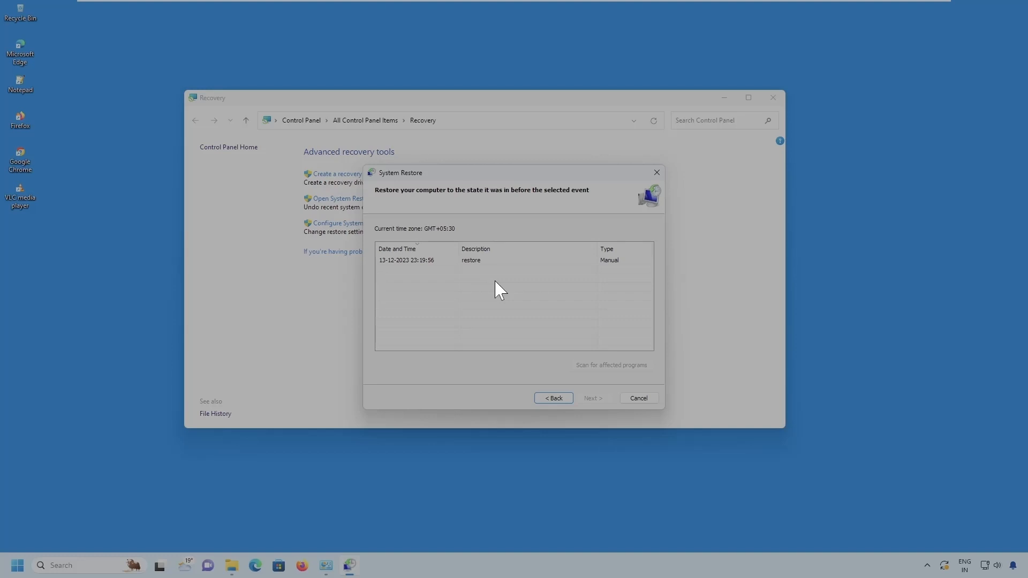
Step: Select the manual restore point "restore" and scan for affected programs, reviewing which programs and drivers the restore would delete
{"action": "left_click", "coordinate": [423, 261]}
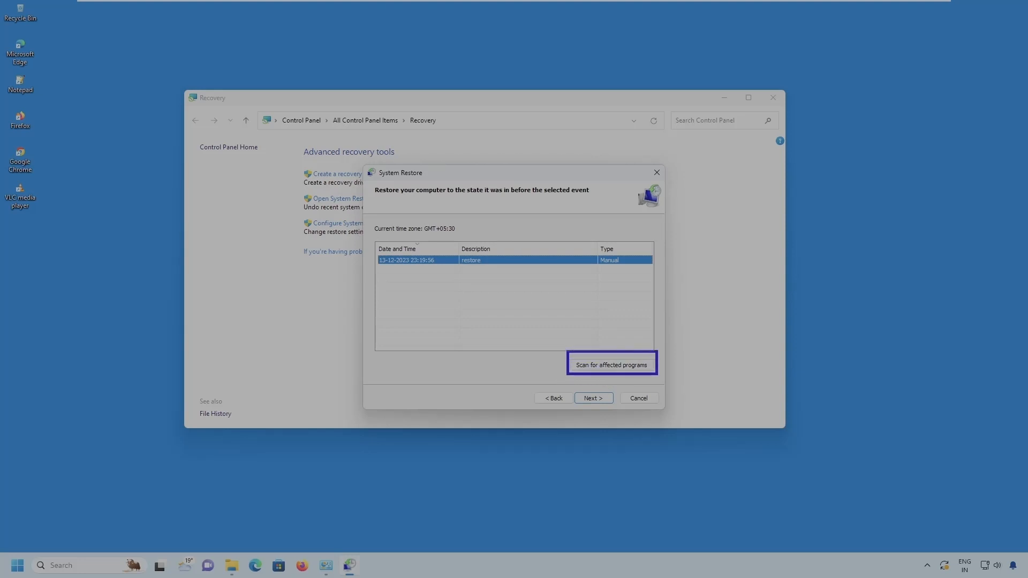
{"action": "left_click", "coordinate": [614, 365]}
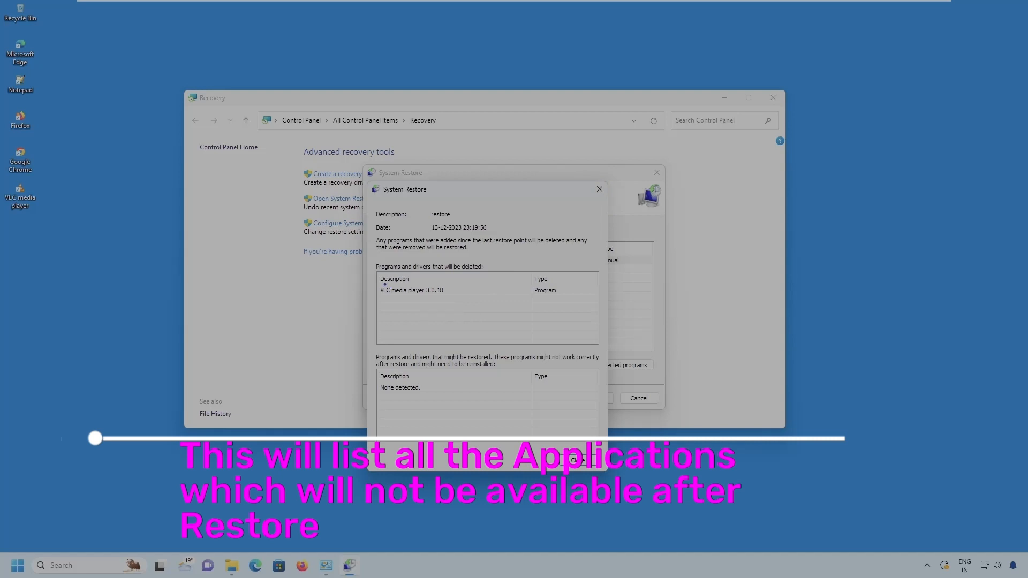
{"action": "left_click_drag", "start_coordinate": [372, 272], "coordinate": [593, 309]}
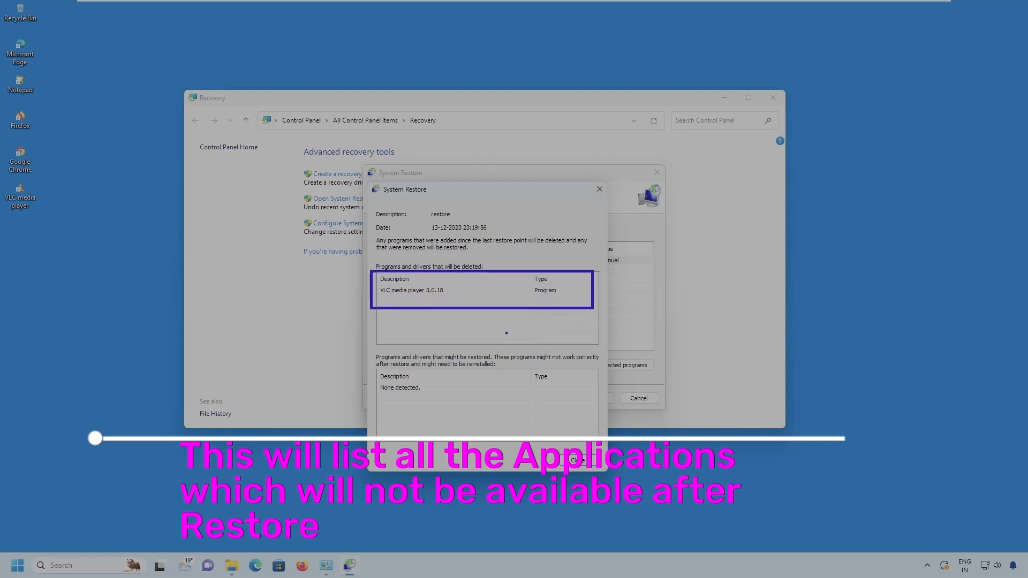
{"action": "left_click_drag", "start_coordinate": [452, 290], "coordinate": [465, 284]}
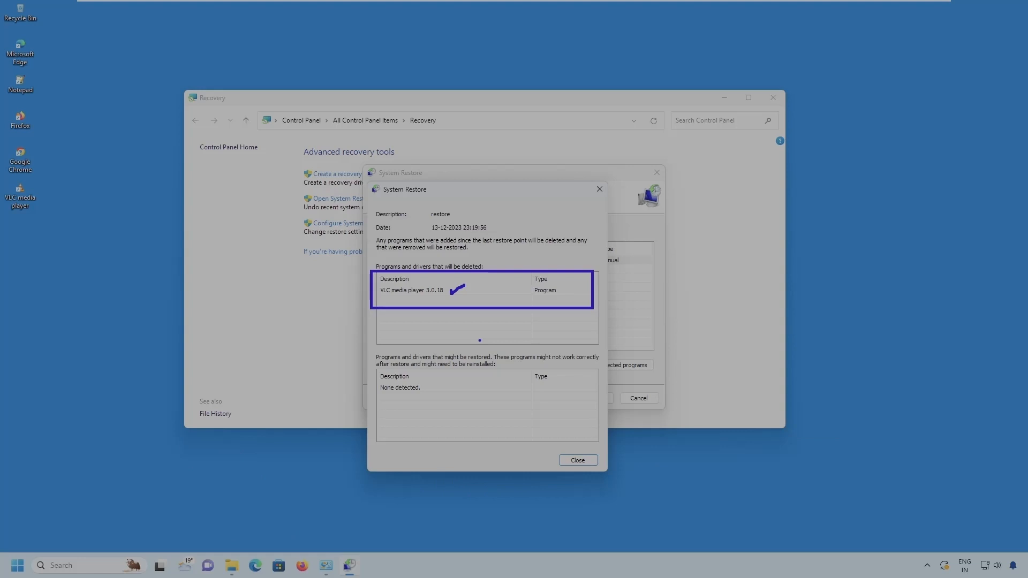
{"action": "key", "text": "Escape"}
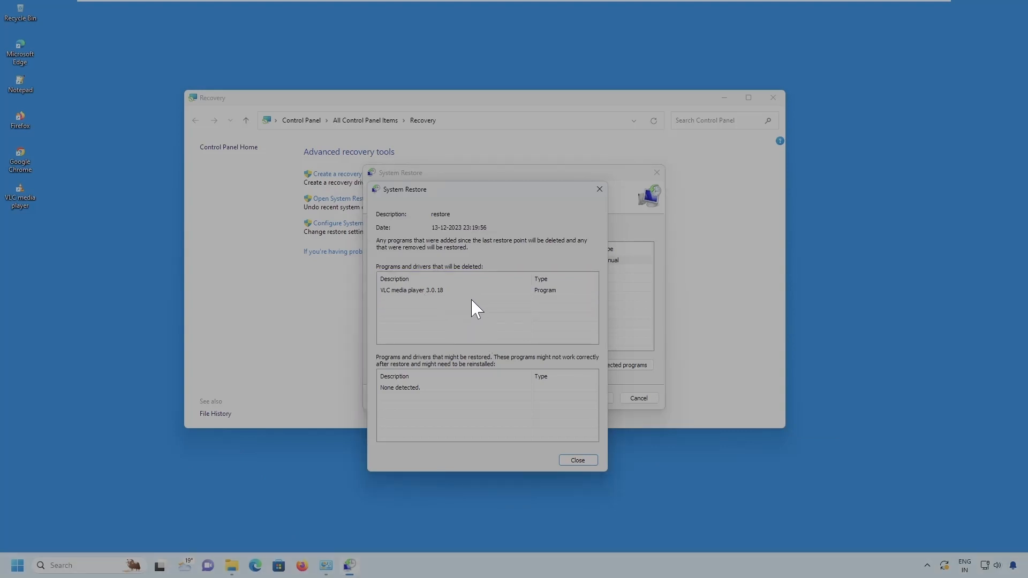
{"action": "left_click", "coordinate": [579, 461]}
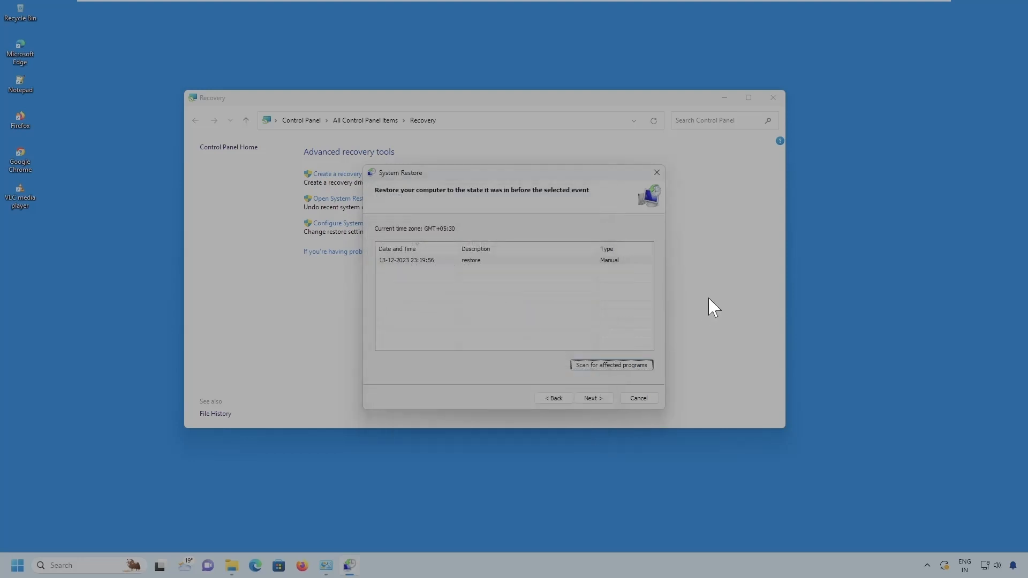
Step: Confirm the selected restore point for Local Disk (C:) and start the system restore
{"action": "left_click", "coordinate": [594, 399]}
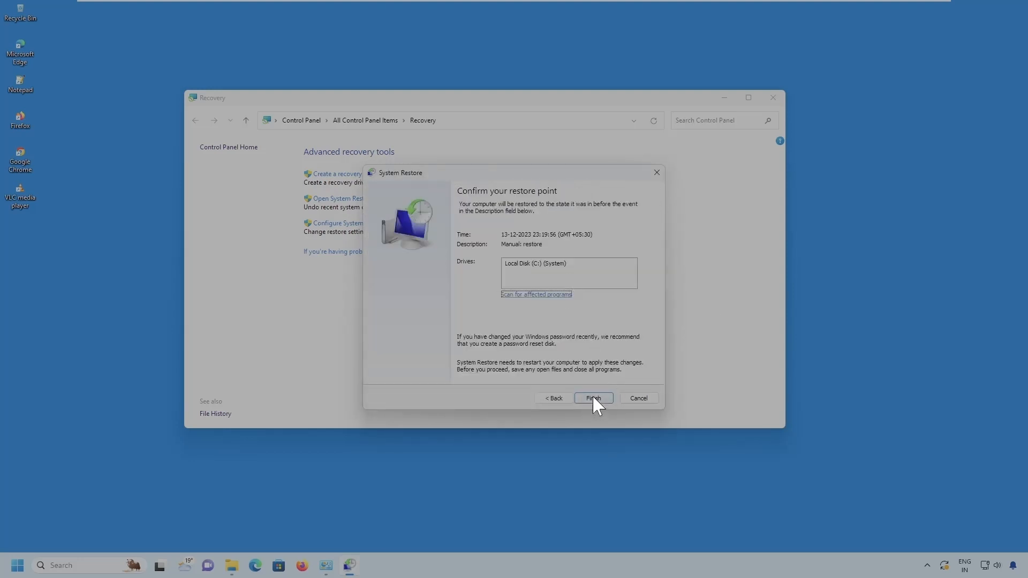
{"action": "left_click", "coordinate": [593, 399]}
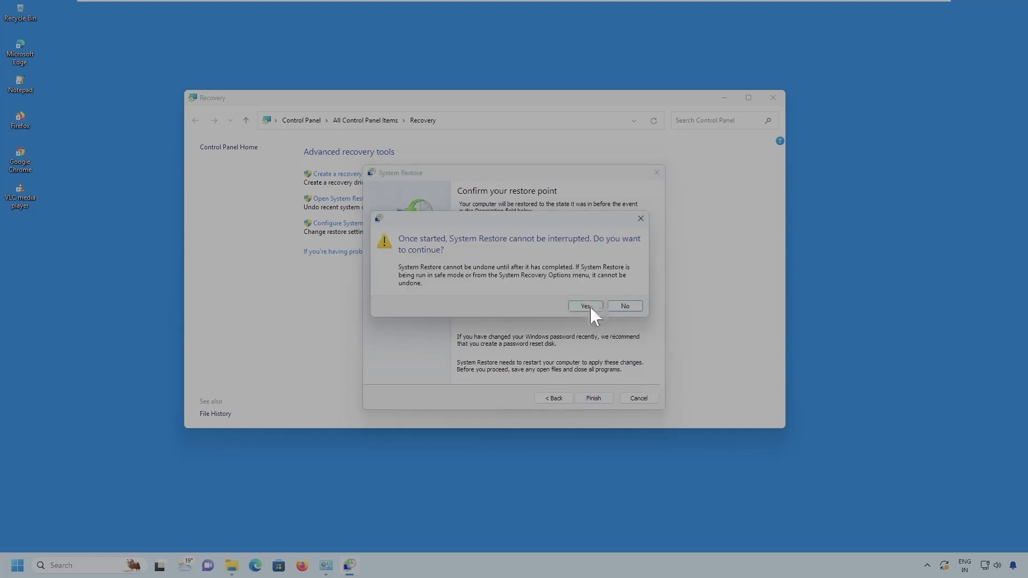
{"action": "left_click", "coordinate": [590, 306]}
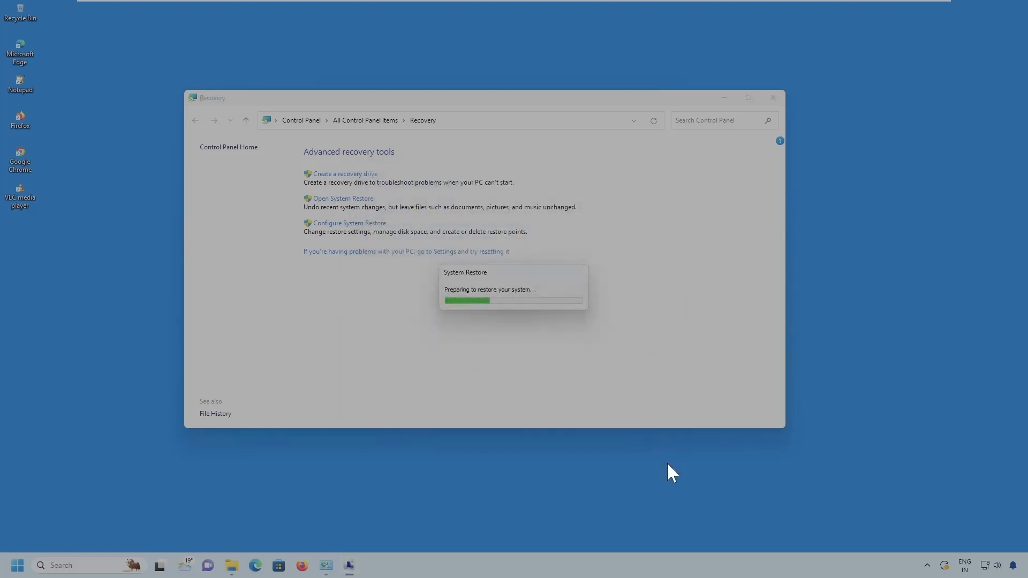